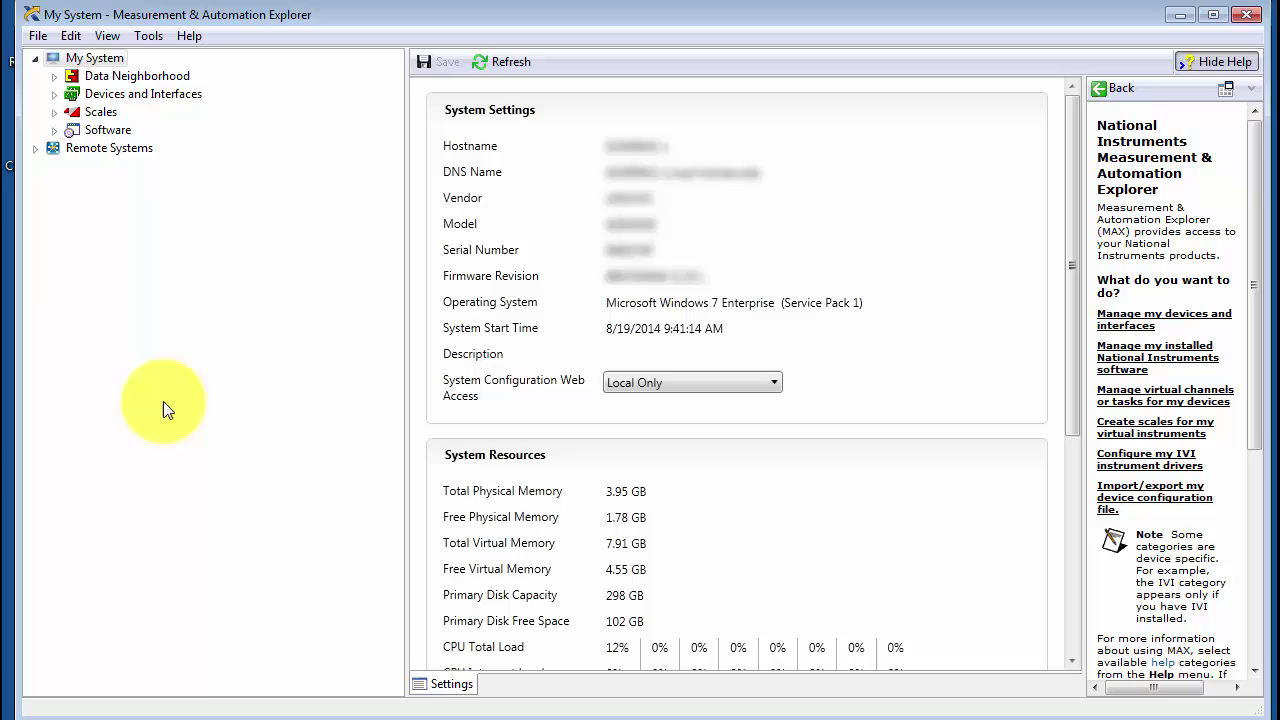
Expand Devices and Interfaces and NI-IMAQdx Devices to list cam0 Integrated Camera and cam2 LifeCam Studio.
click(54, 95)
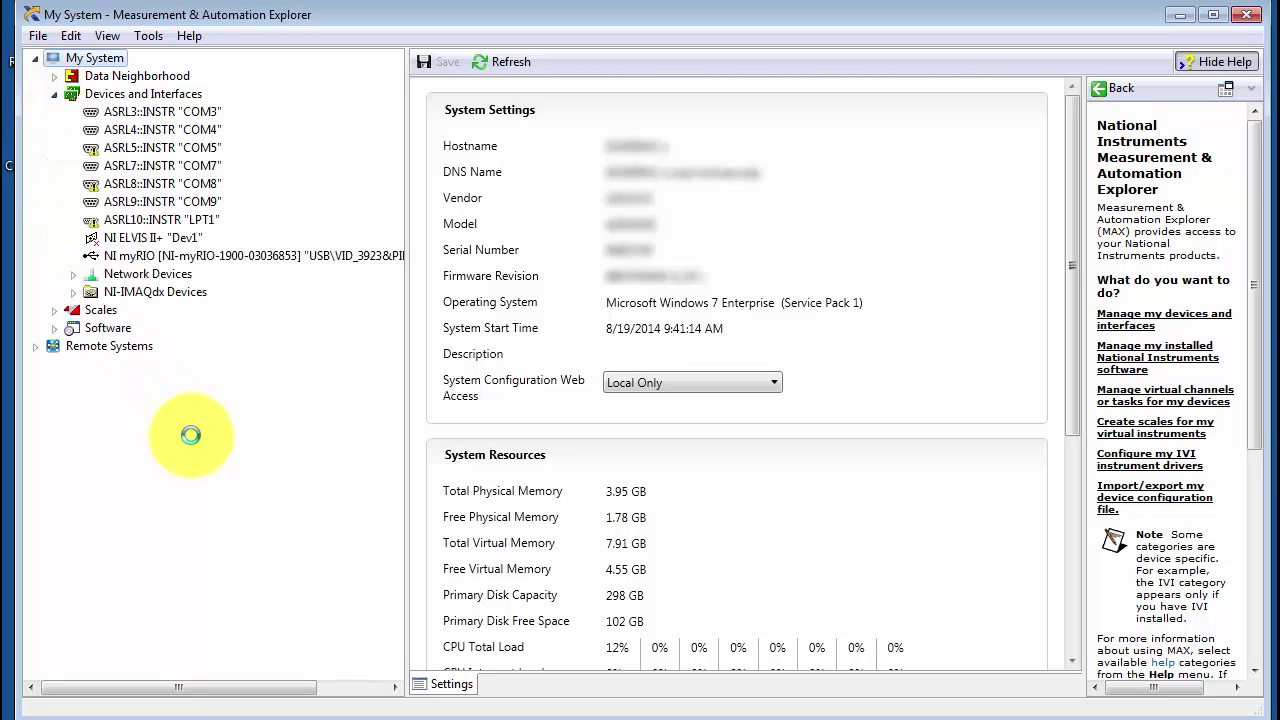
click(73, 292)
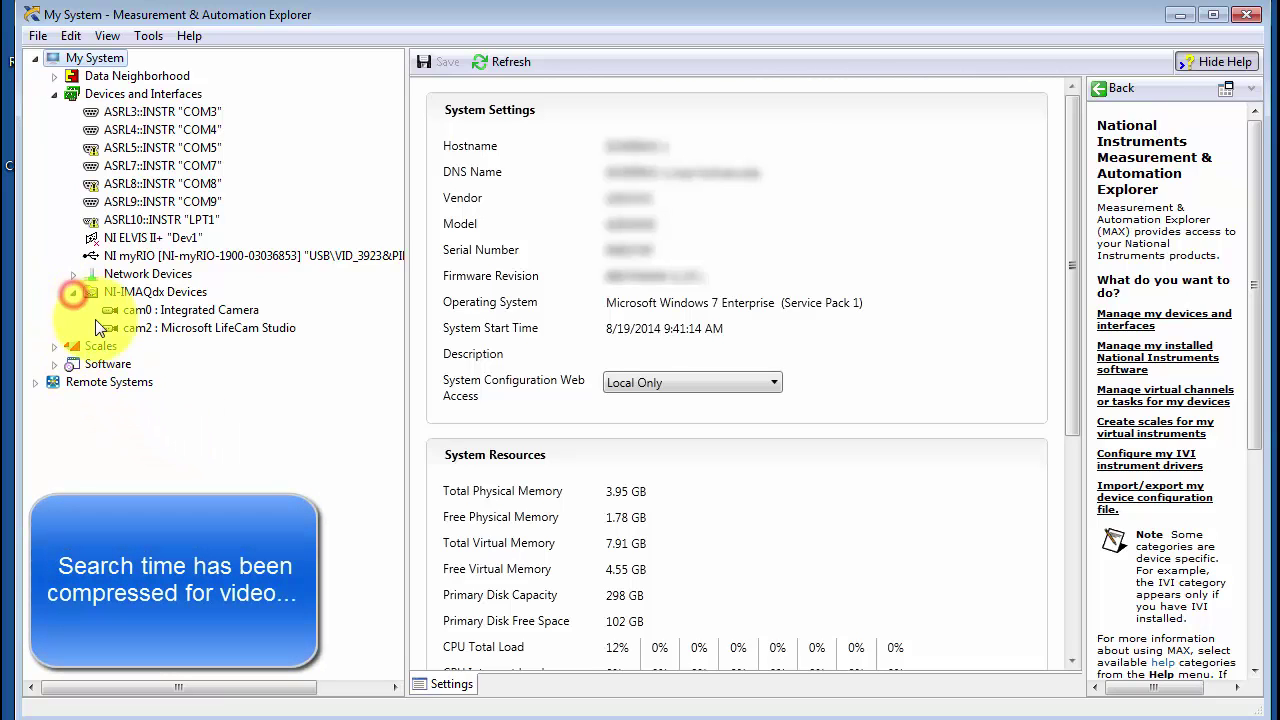
Select cam2 Microsoft LifeCam Studio, grab a live 1920x1080 RGB24 image, and zoom the viewer to fit.
click(230, 328)
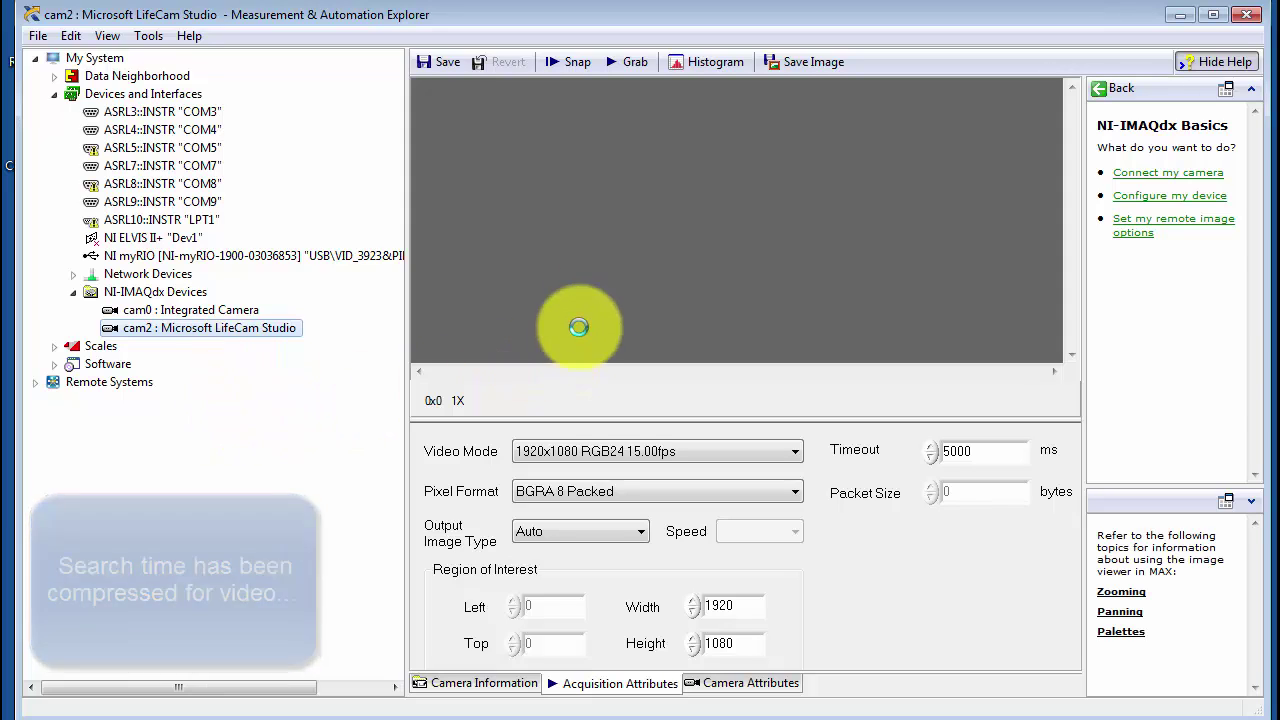
click(630, 62)
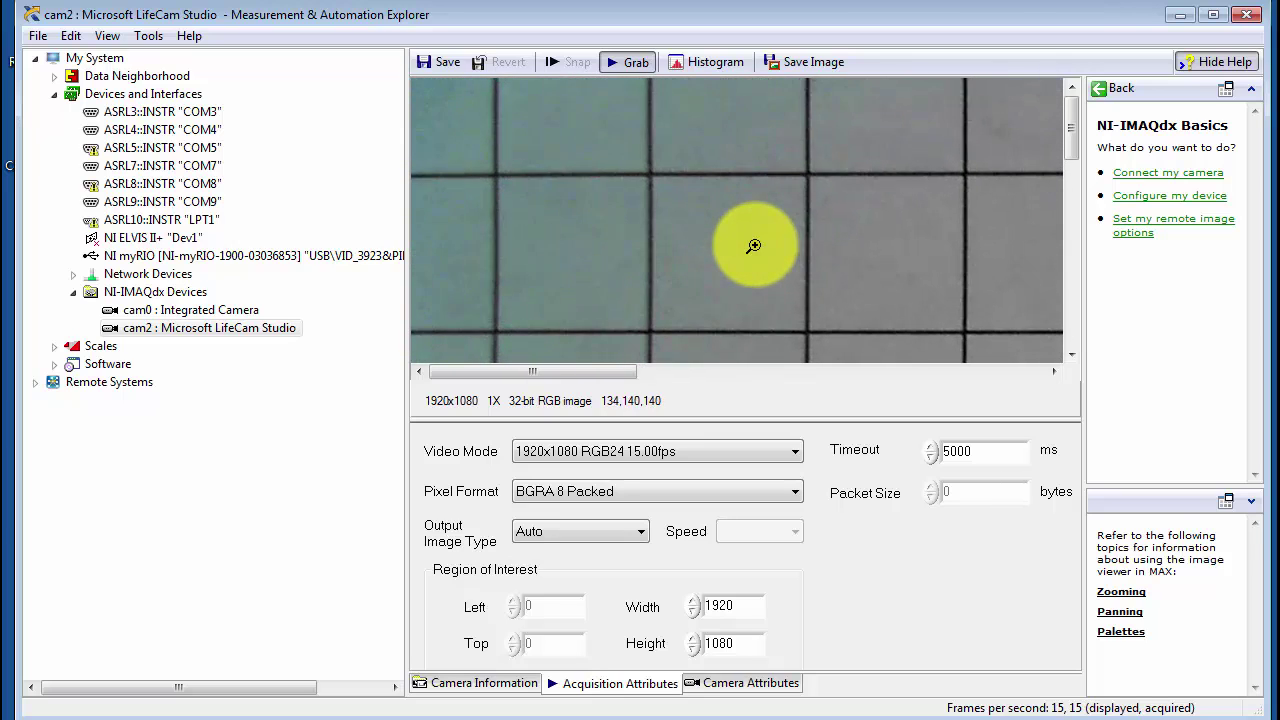
right_click(746, 230)
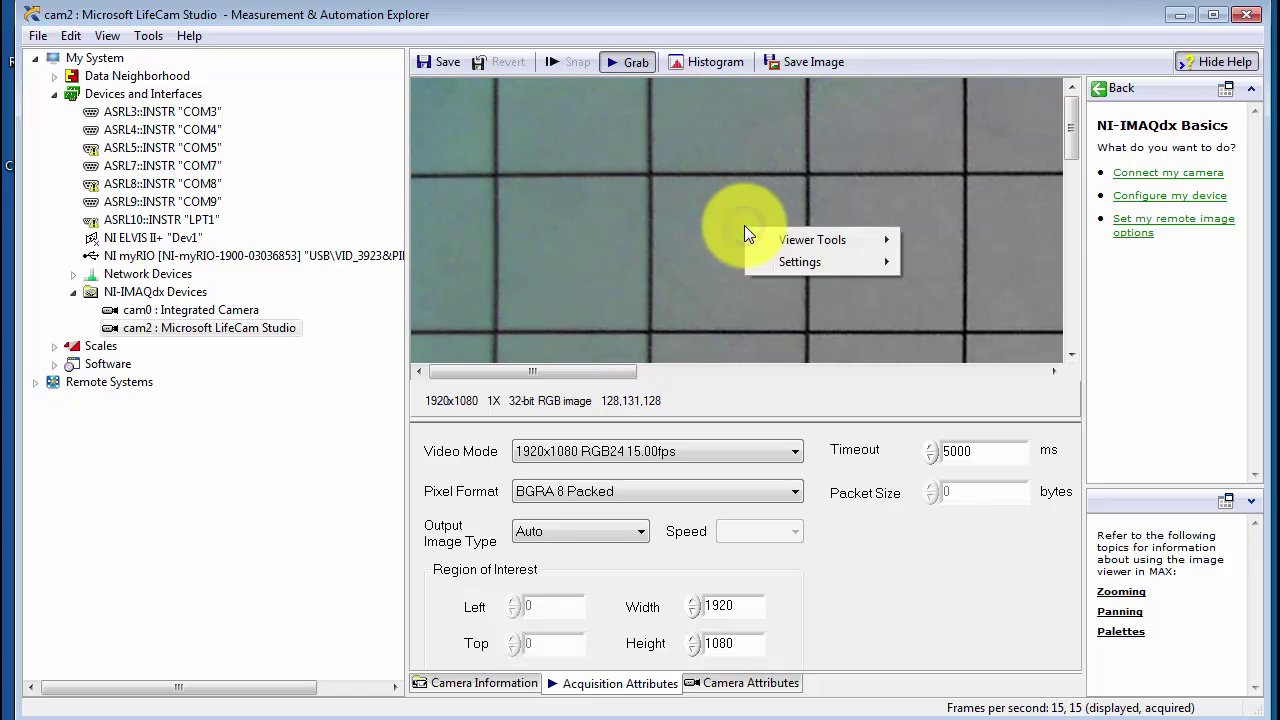
mouse_move(802, 236)
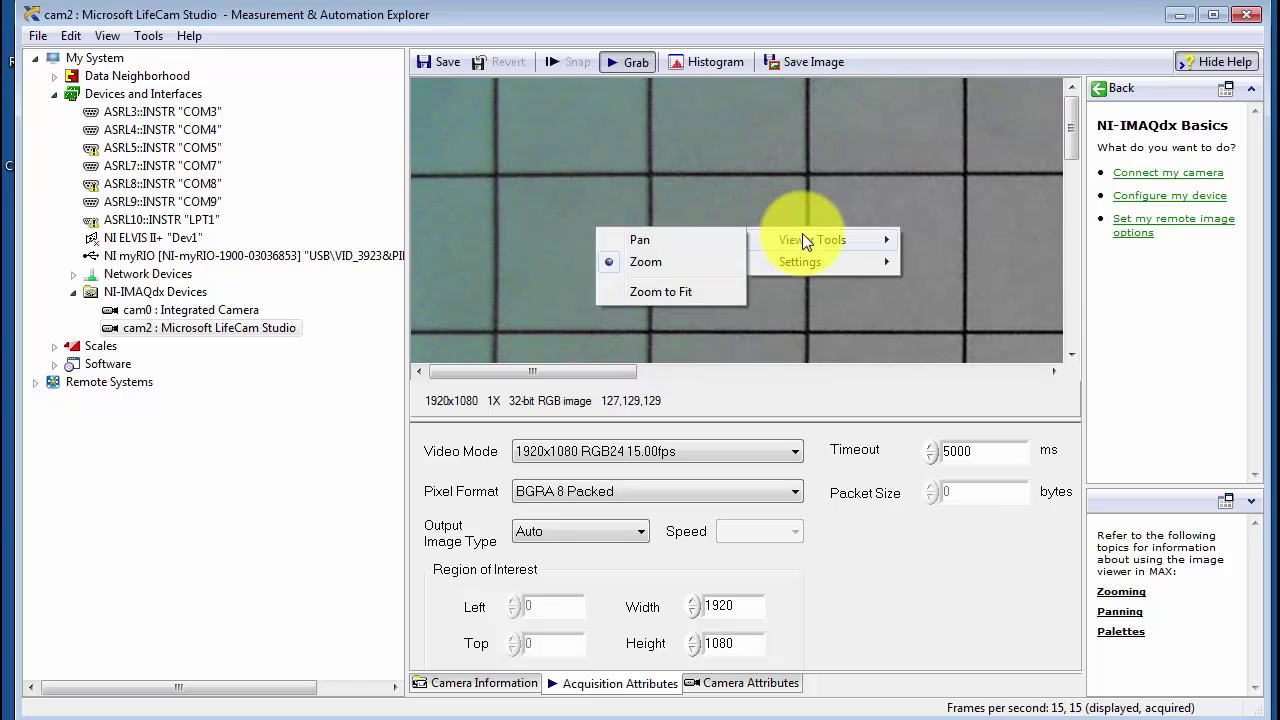
click(676, 292)
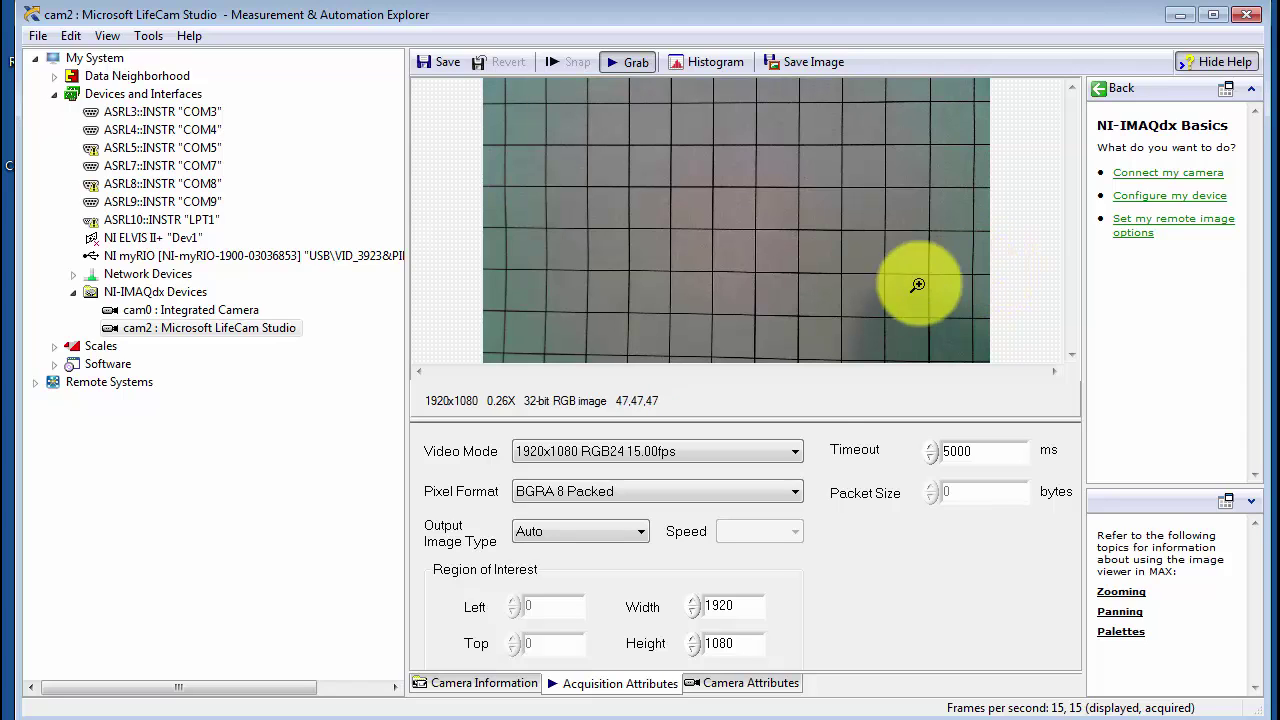
click(794, 451)
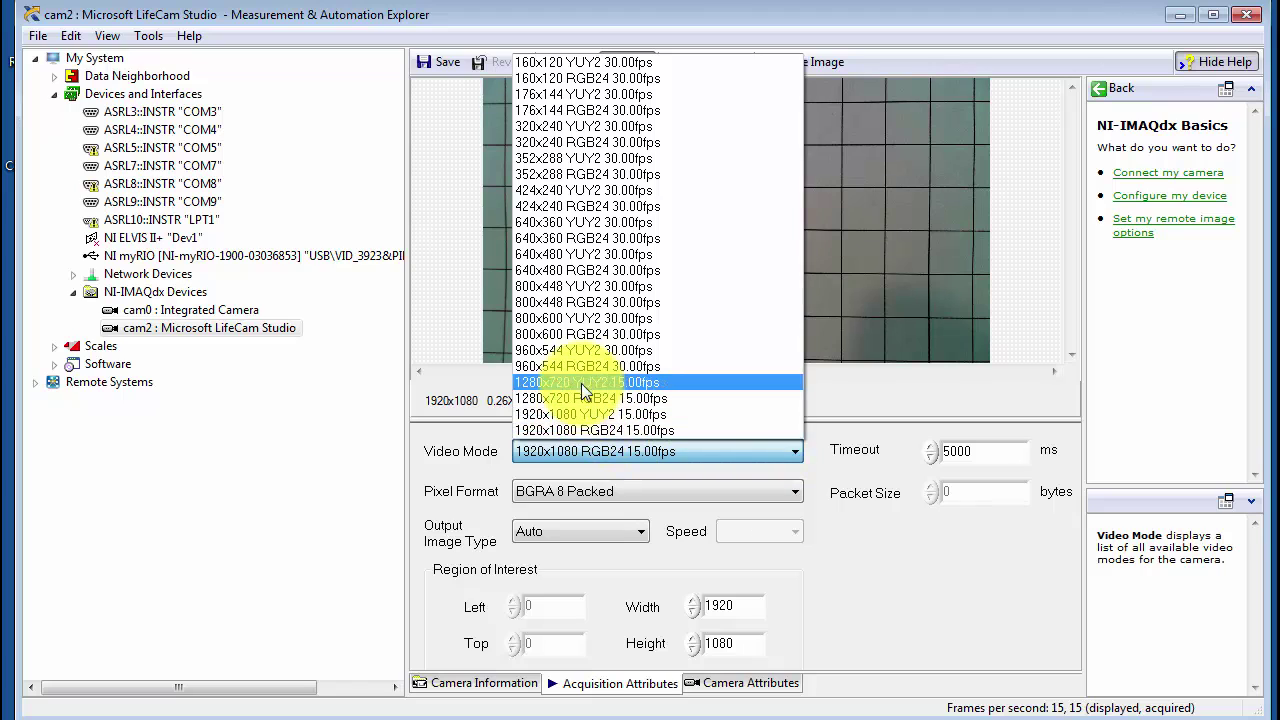
Set the LifeCam to 960x544 YUY2 30.00fps with RGB (U32) output image type, then view Camera Attributes.
click(579, 351)
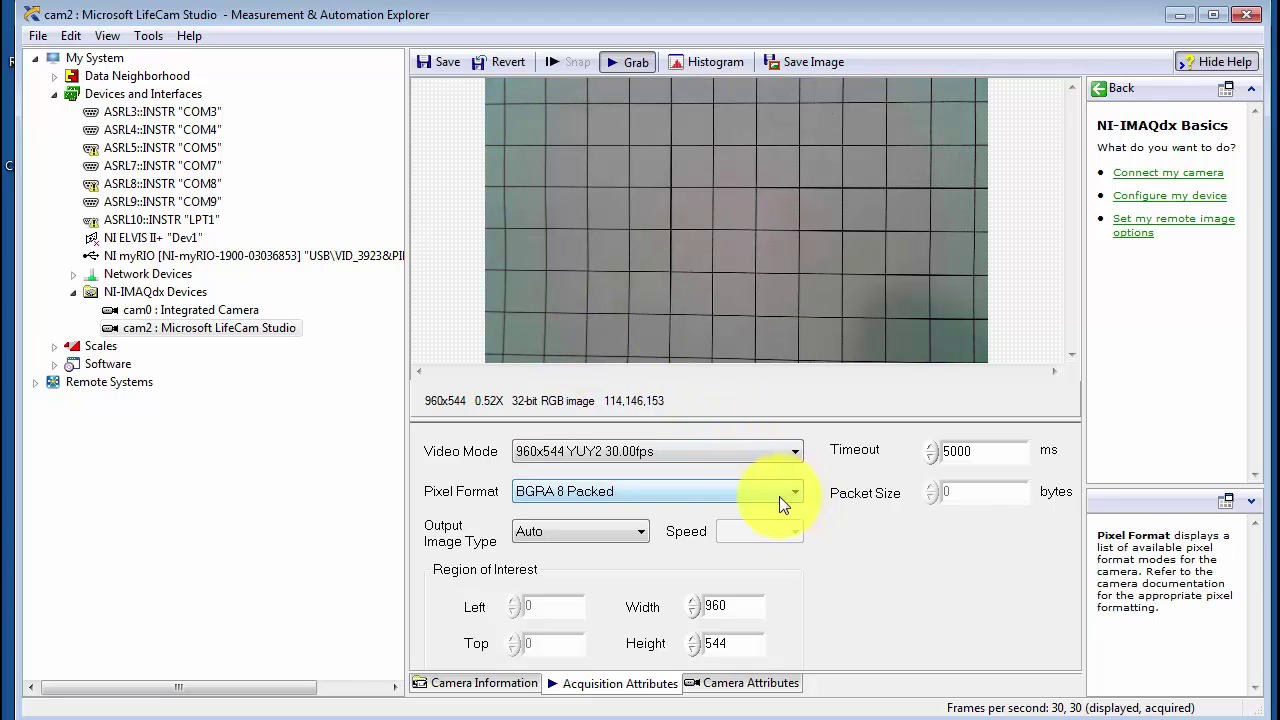
click(638, 533)
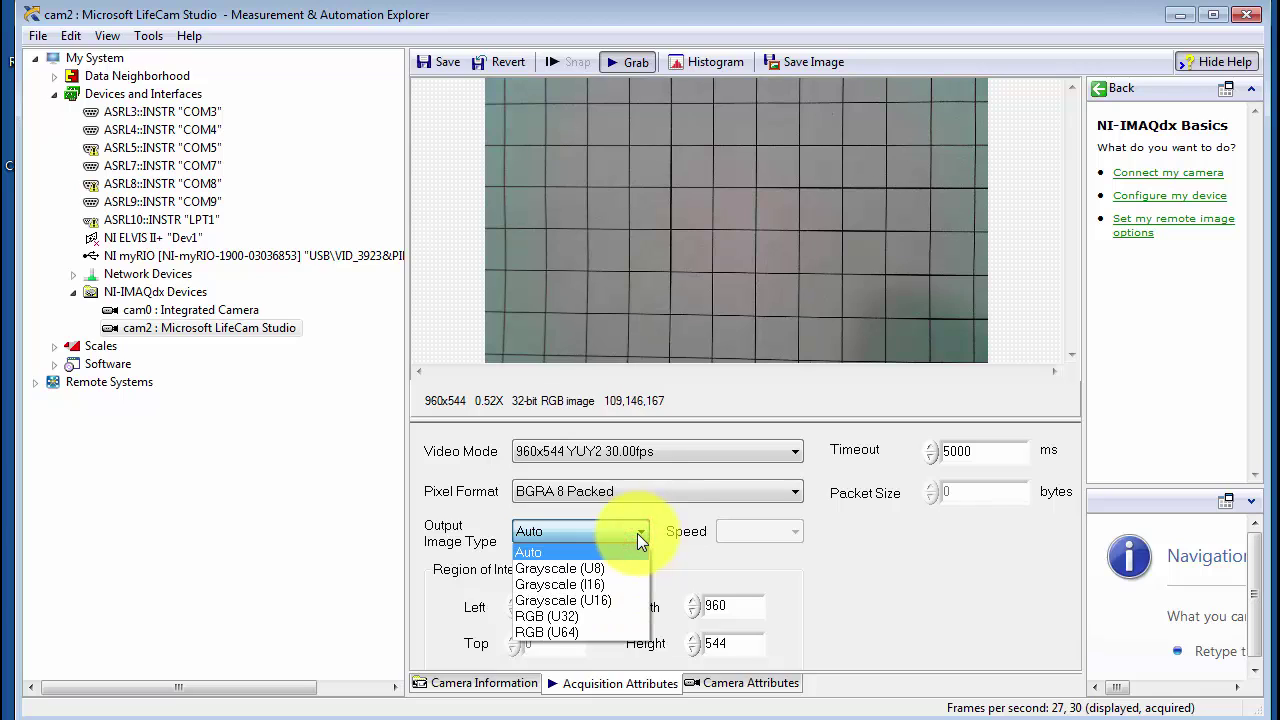
click(579, 615)
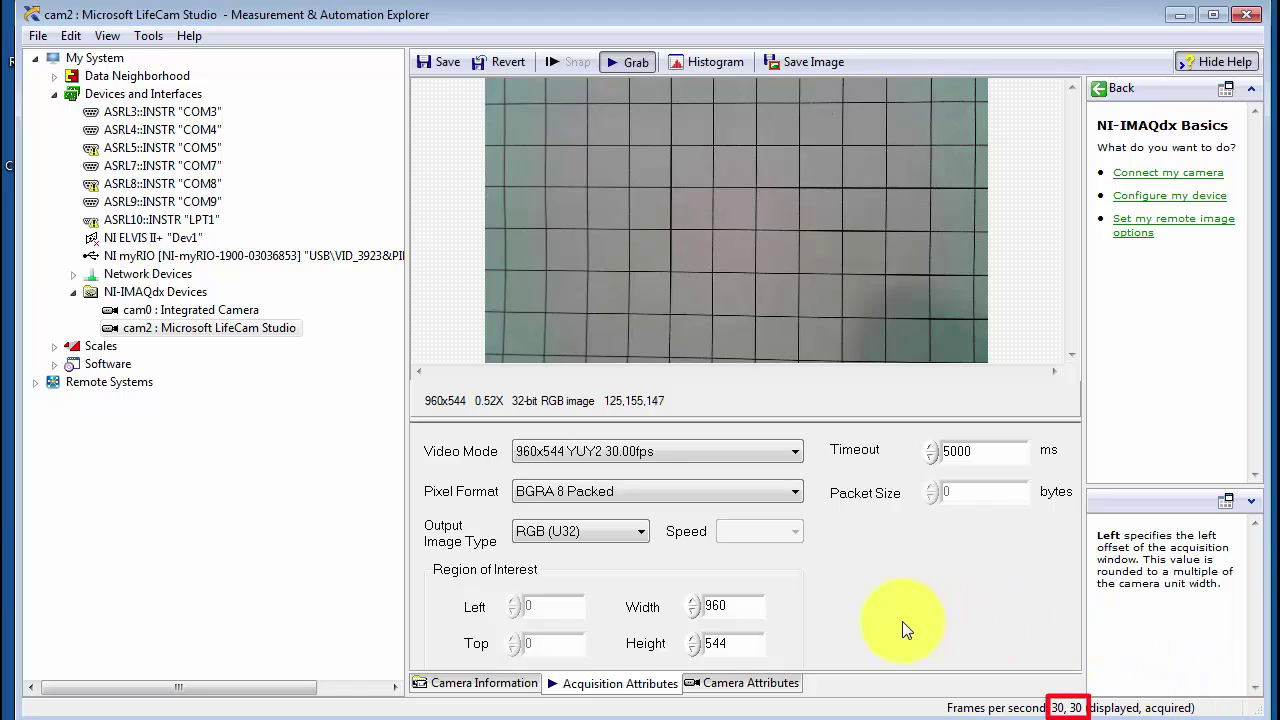
click(770, 683)
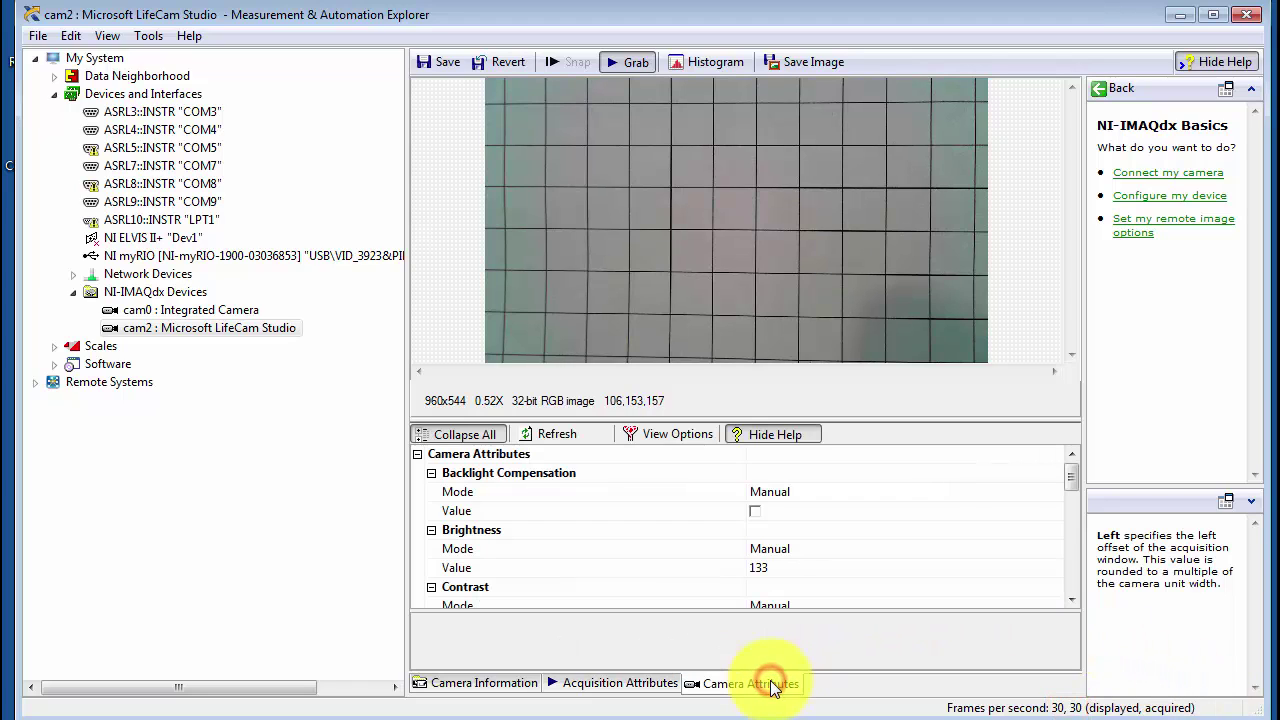
Check the backlight compensation mode, leaving it on Manual, and review the brightness mode choices.
click(789, 492)
click(789, 492)
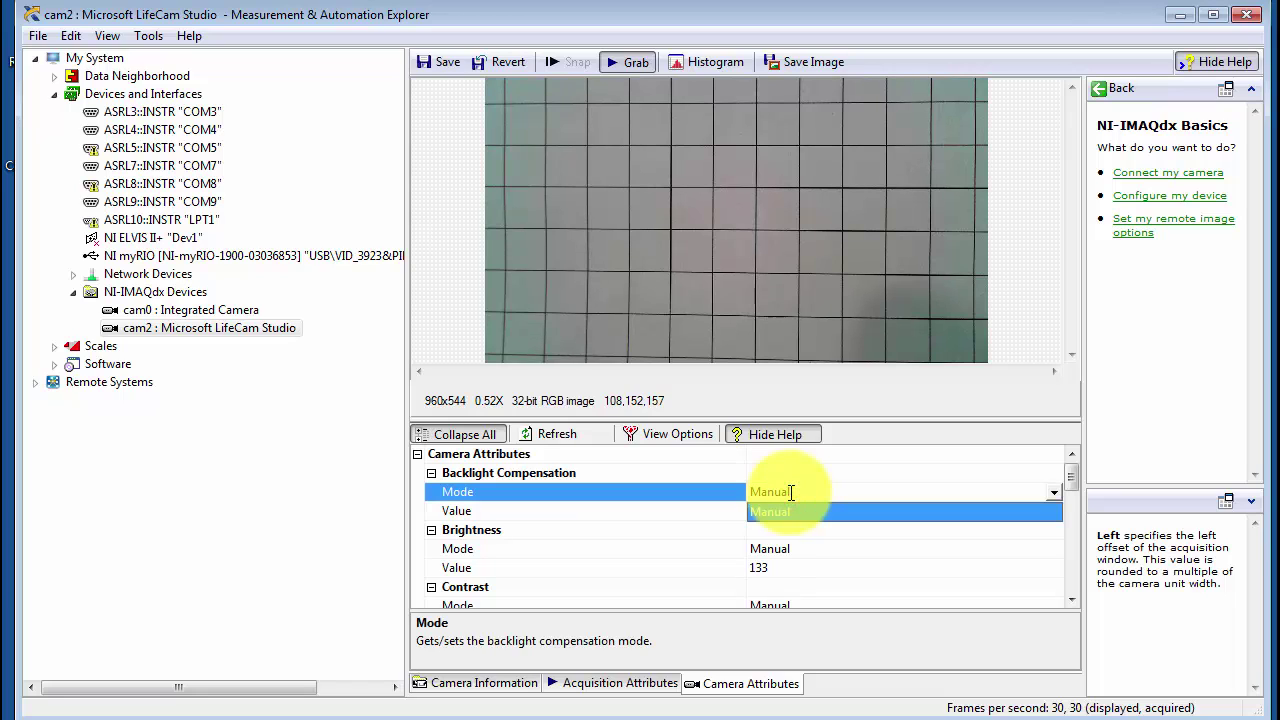
click(790, 492)
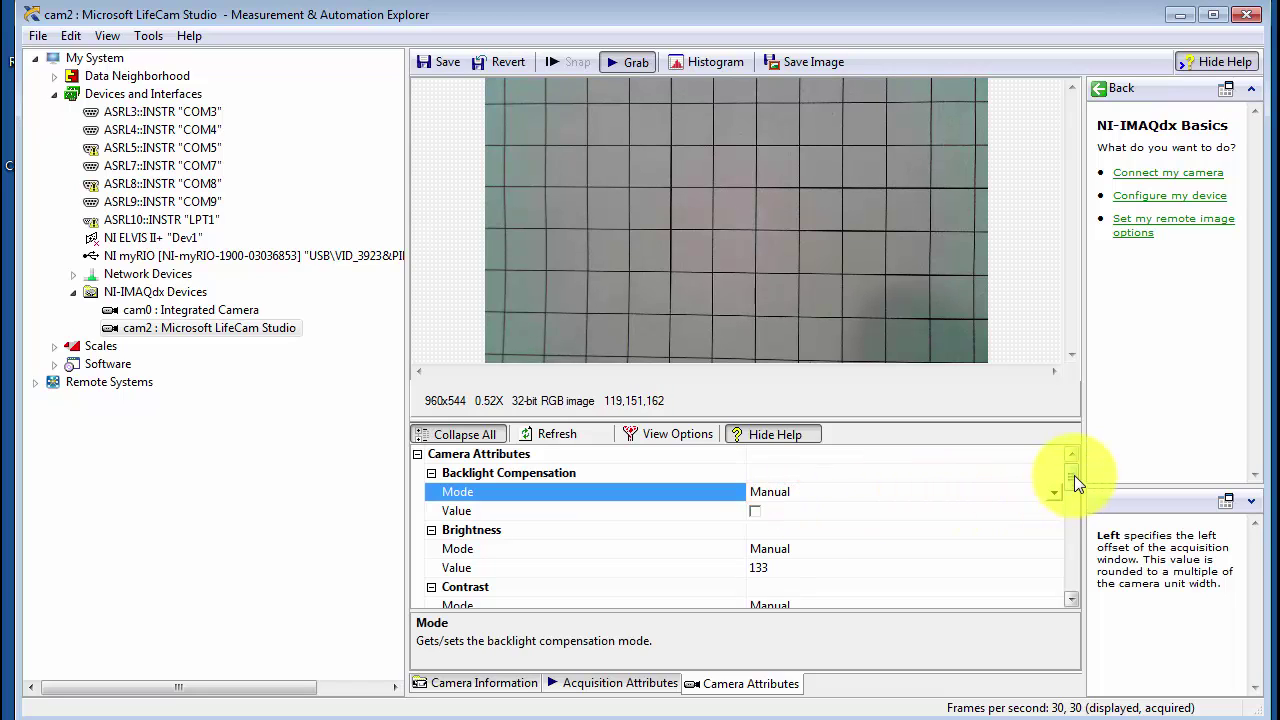
scroll(1074, 480, down, 1)
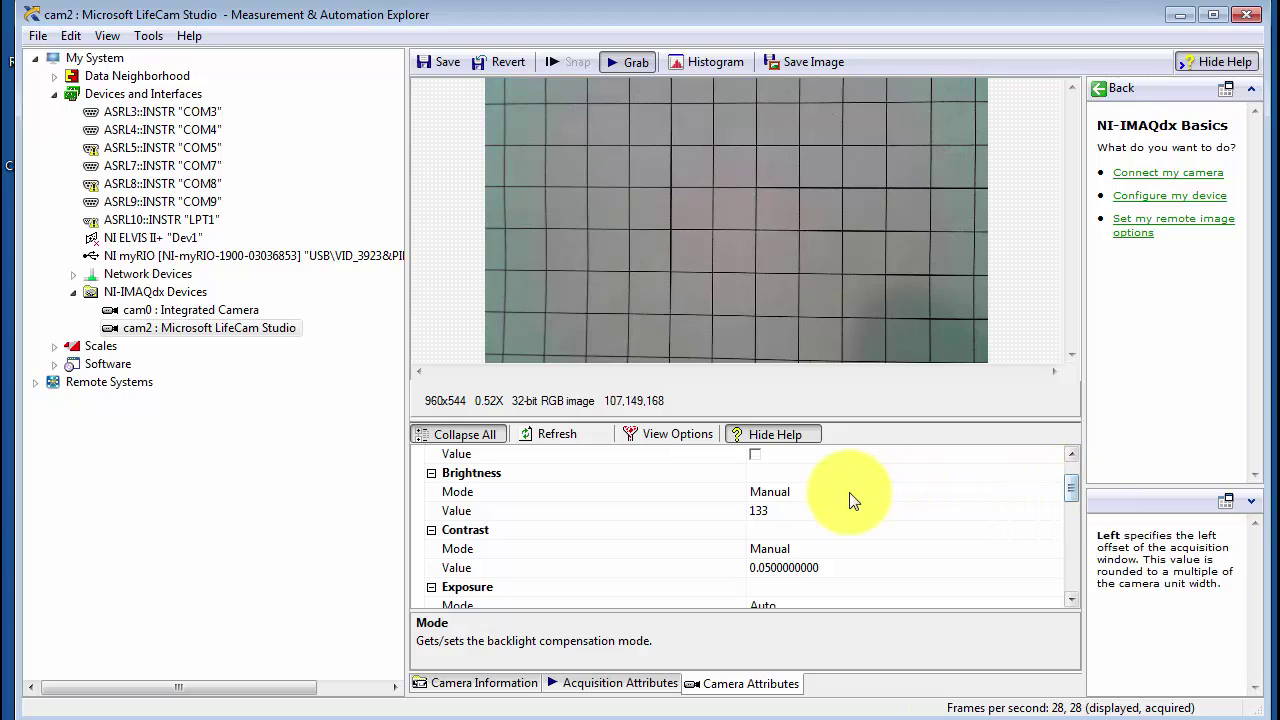
click(815, 500)
click(816, 494)
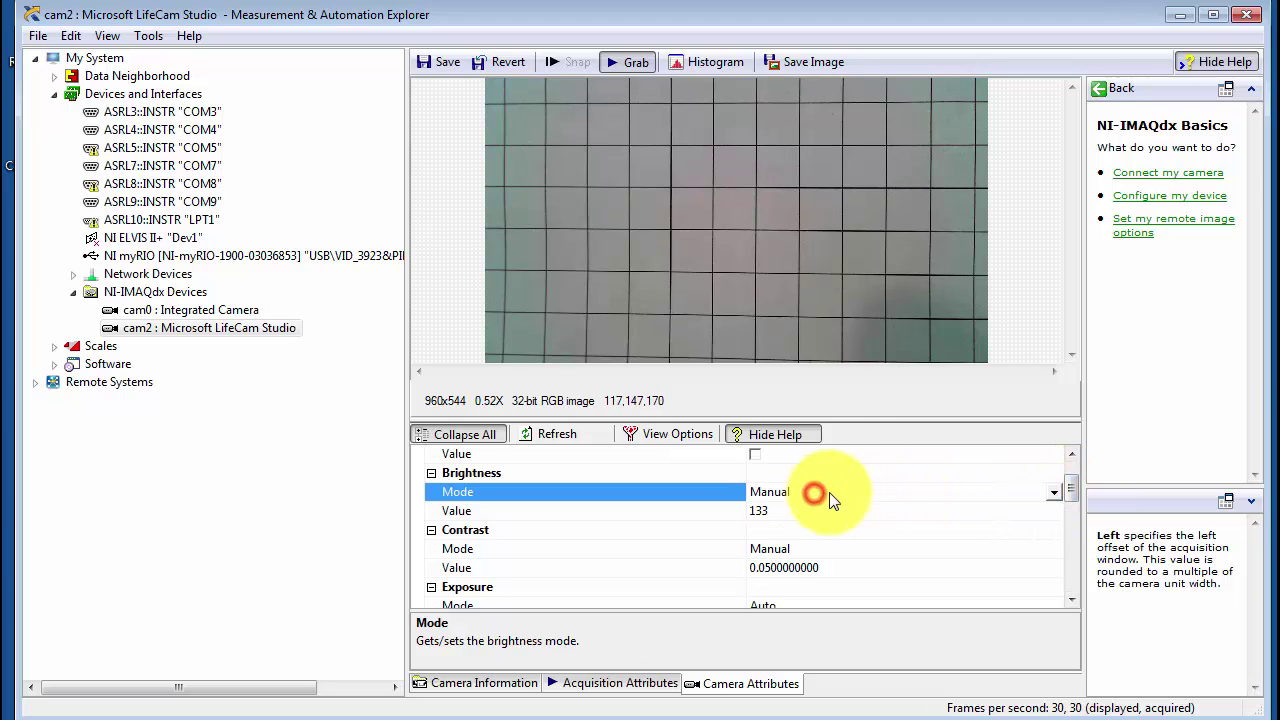
drag(1075, 489, 1075, 515)
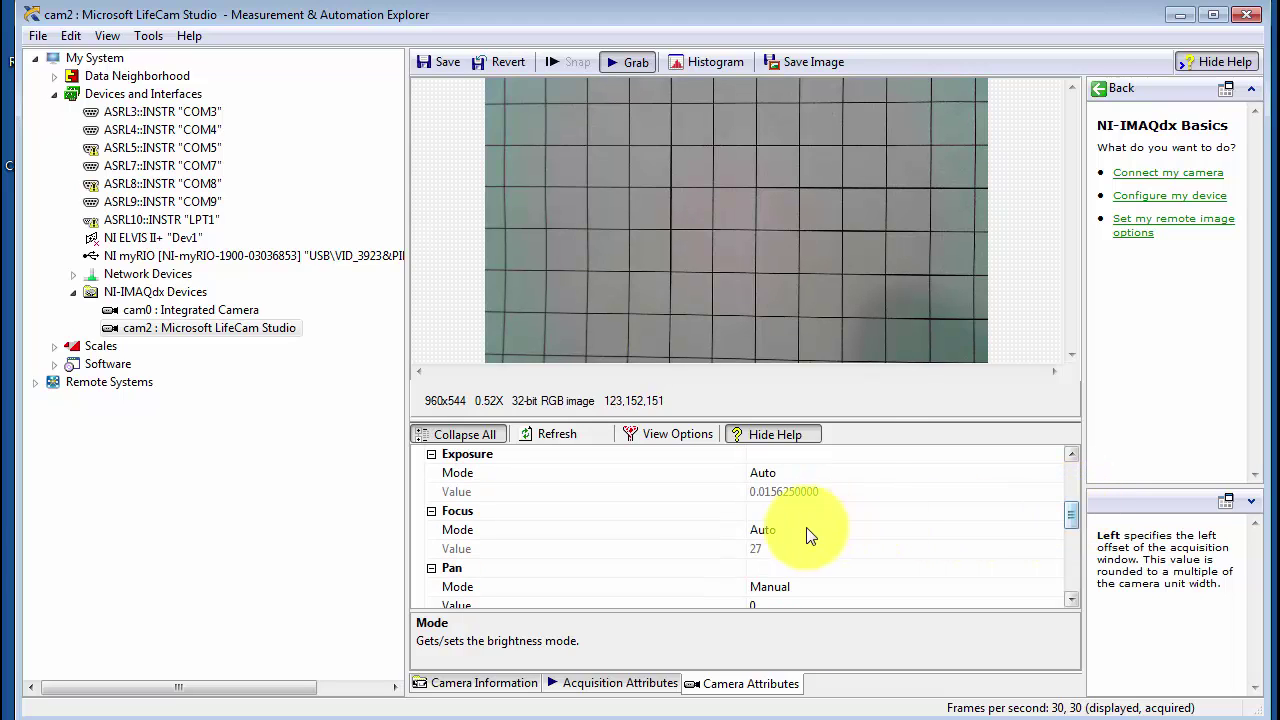
Try manual focus at a value of 28, then set Focus Mode back to Auto.
click(797, 529)
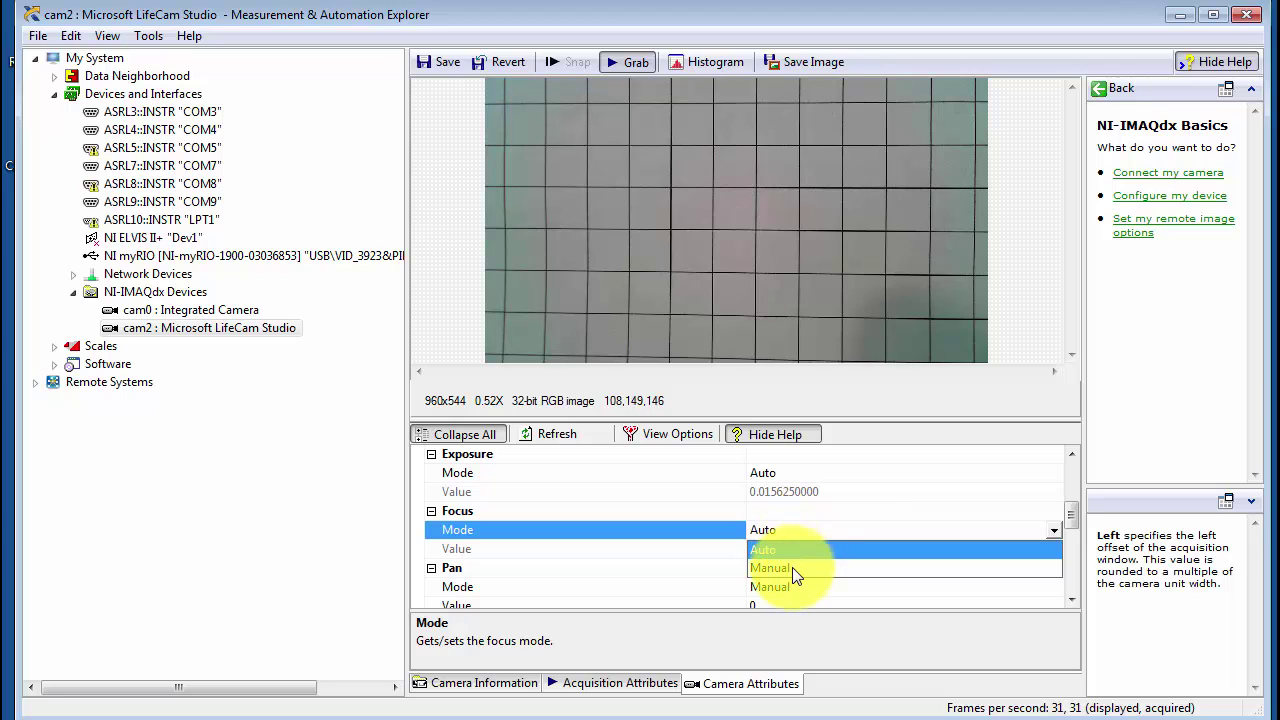
click(792, 569)
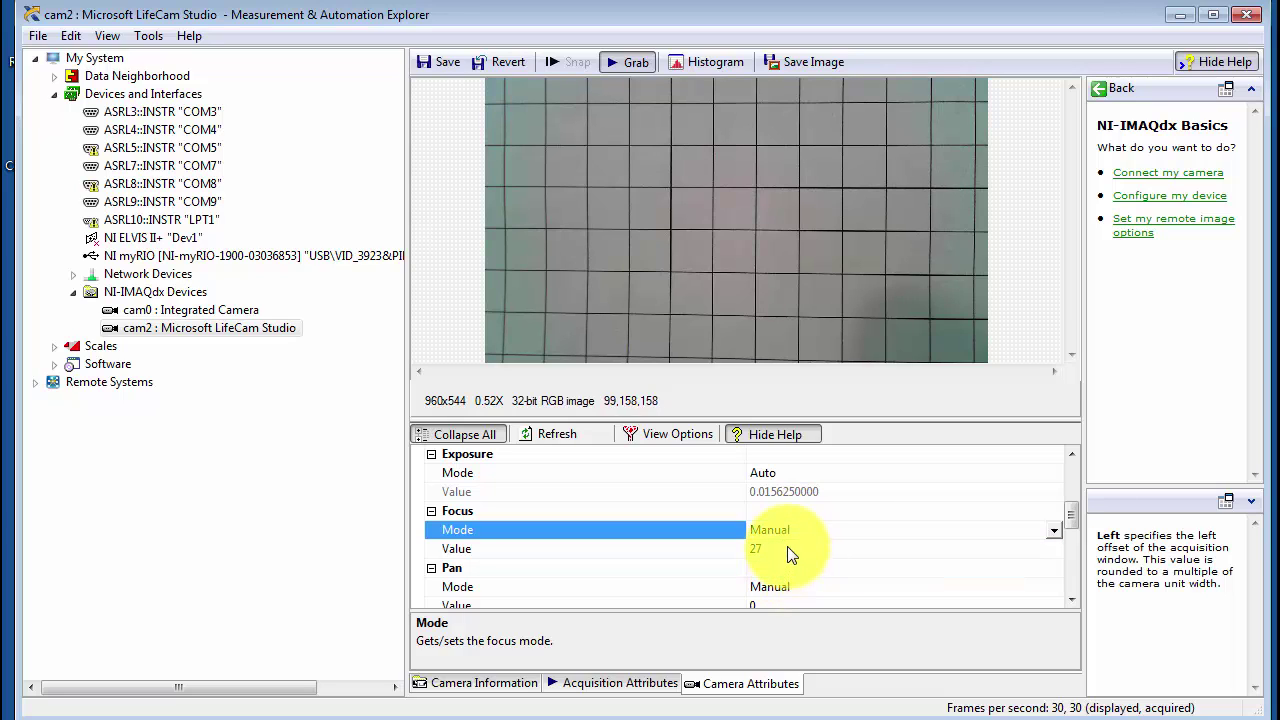
click(791, 549)
mouse_move(992, 553)
mouse_down()
mouse_move(910, 553)
mouse_move(1014, 554)
mouse_move(996, 557)
mouse_up()
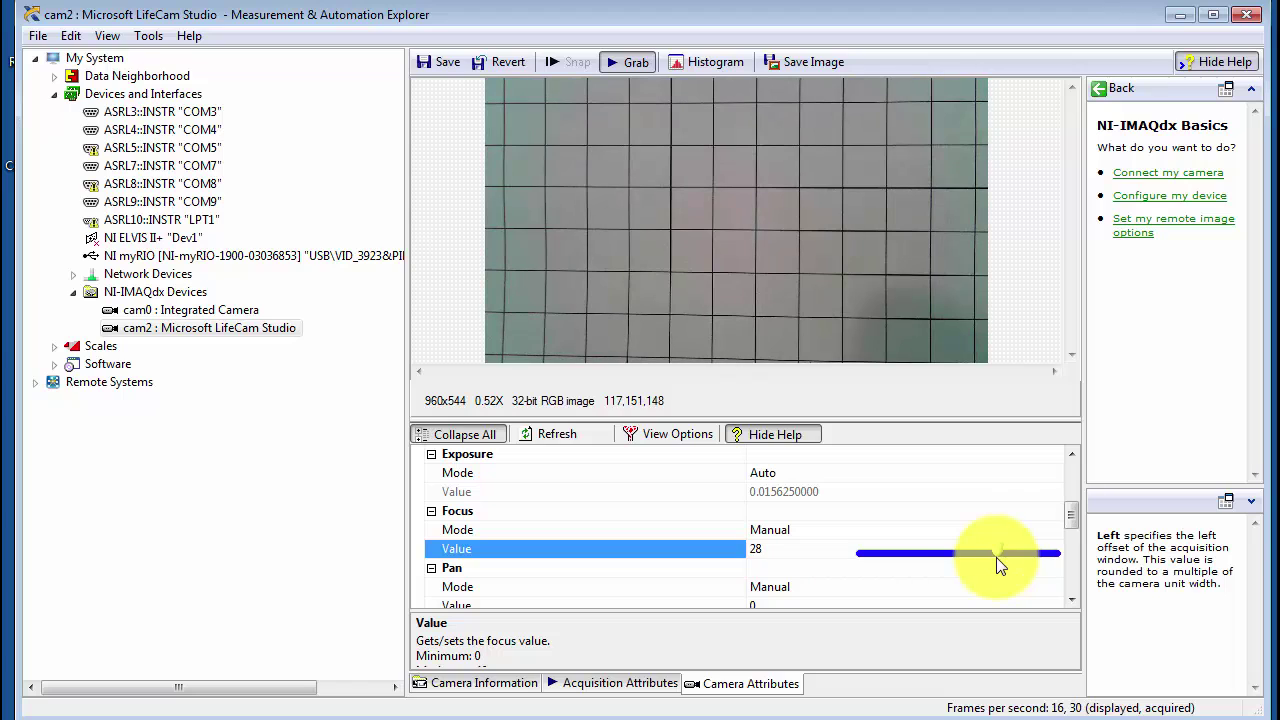
click(877, 530)
click(809, 549)
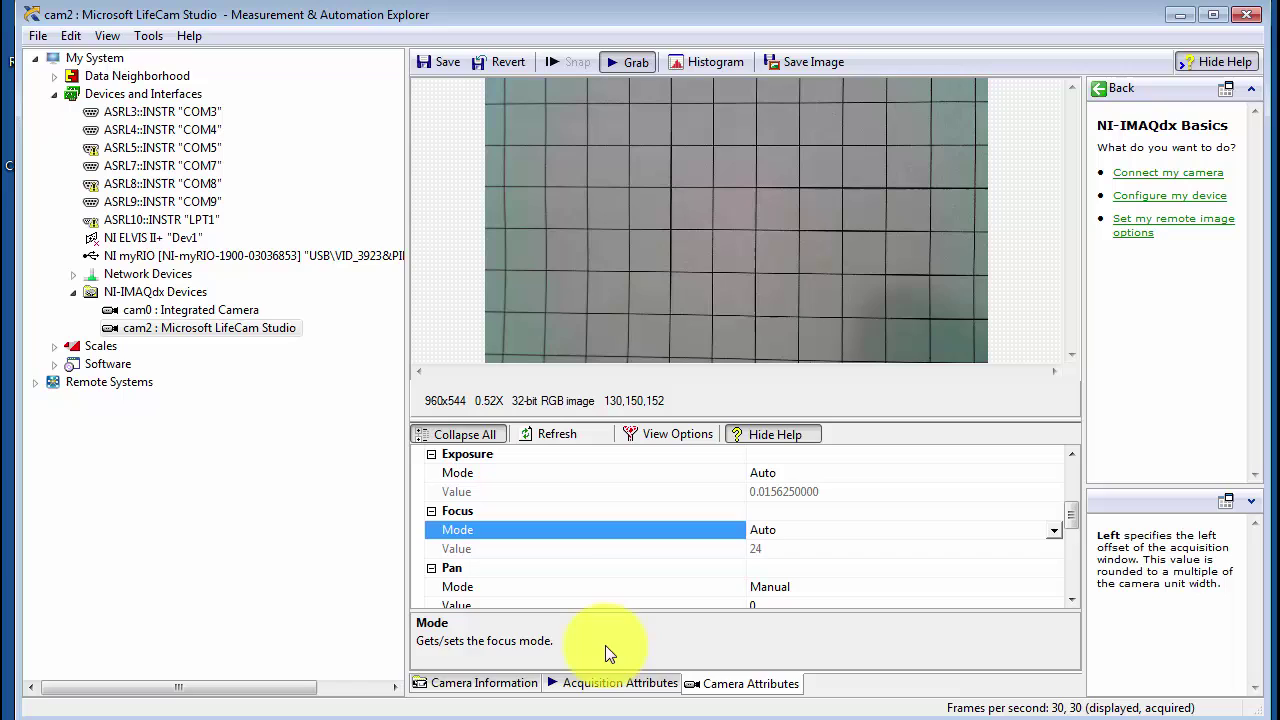
click(605, 683)
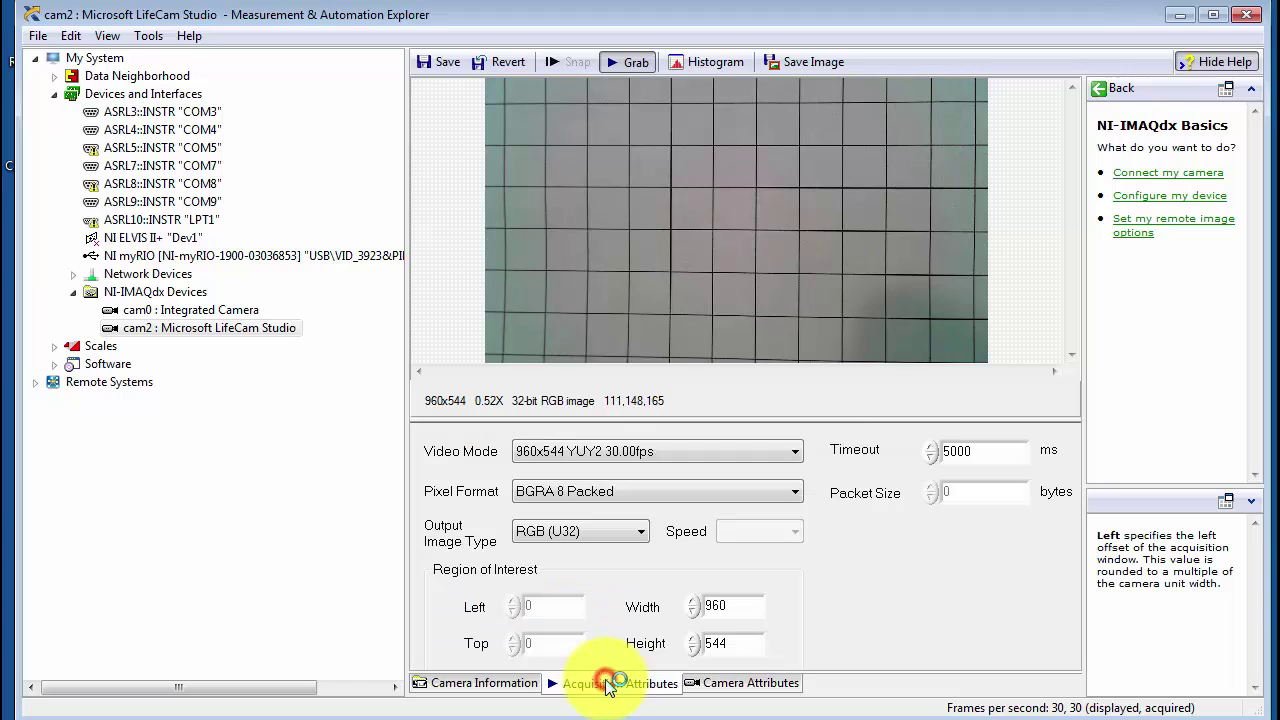
Choose 1920x1080 RGB24 15.00fps video mode, save it as the camera default, and stop the grab.
click(743, 452)
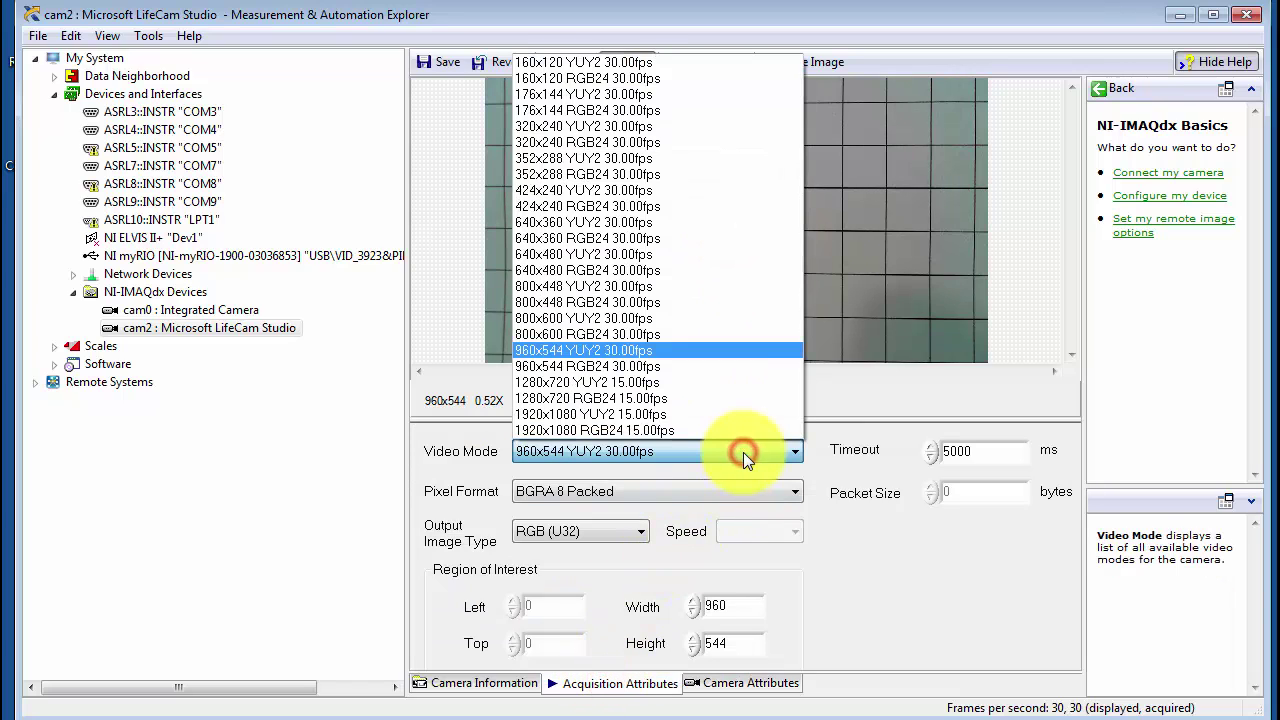
click(649, 431)
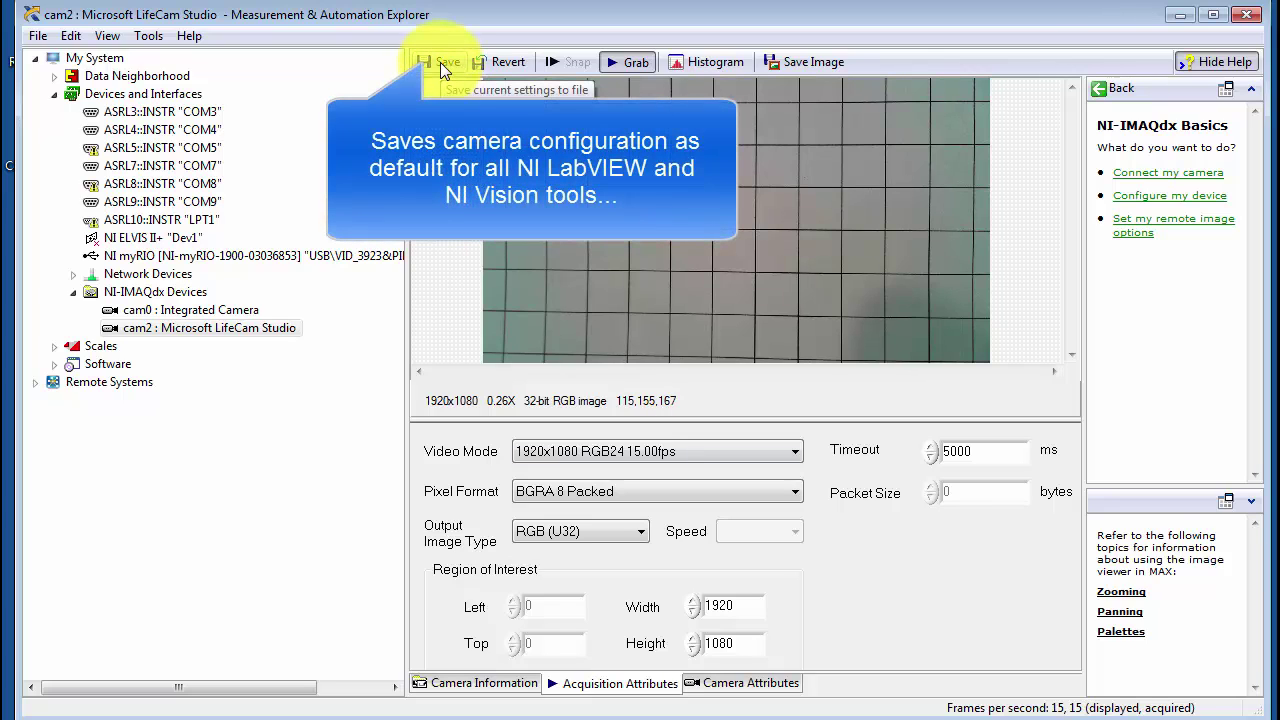
click(509, 62)
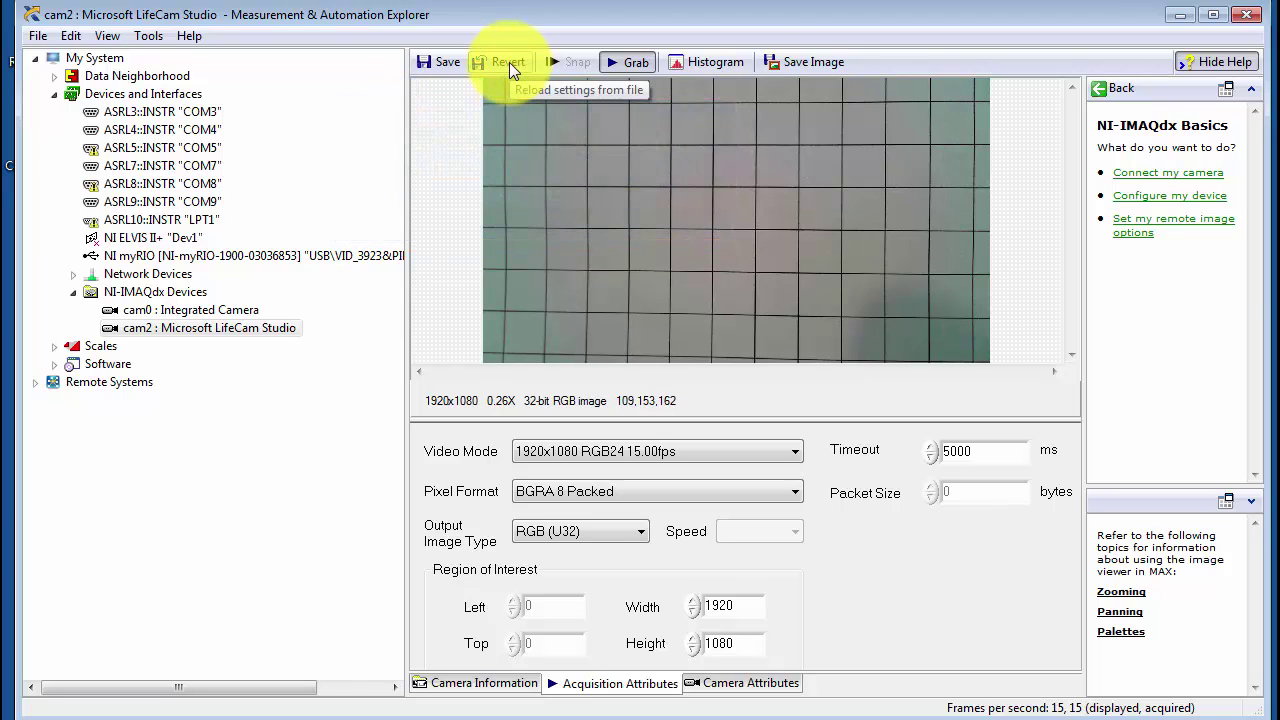
click(631, 62)
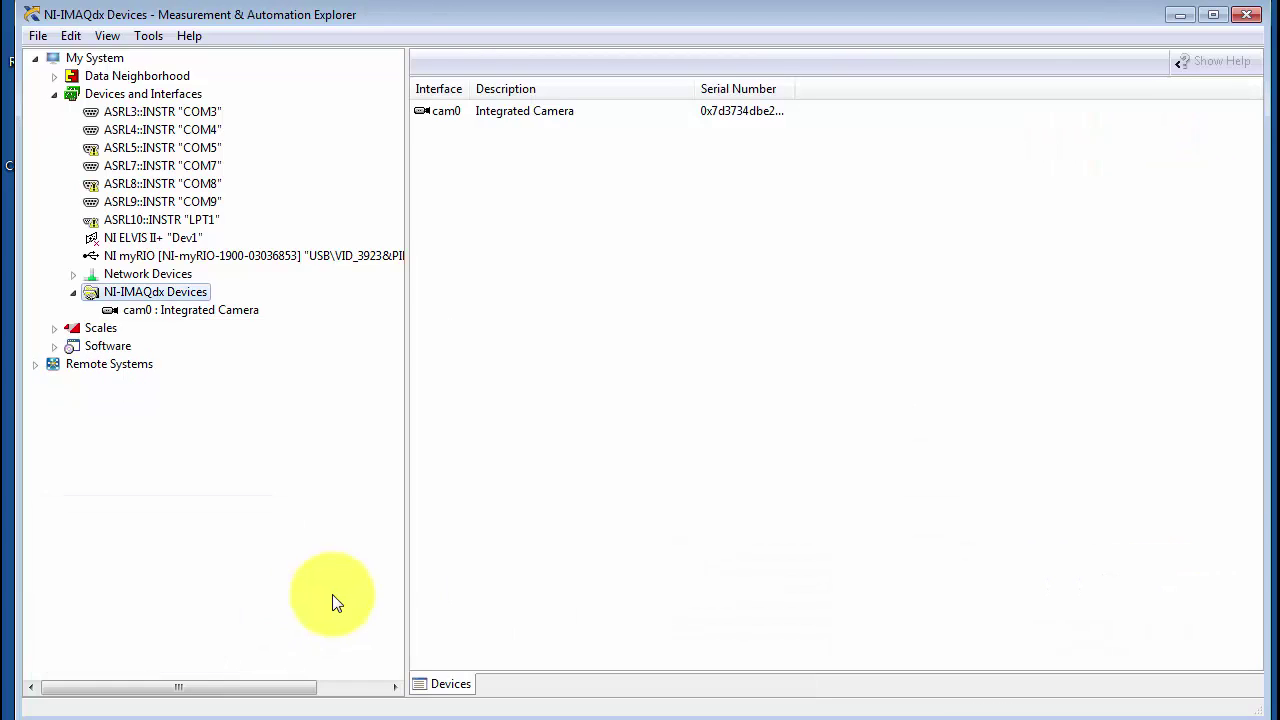
Expand Remote Systems > myRIO > NI-IMAQdx Devices and select cam4 Microsoft LifeCam Studio.
click(35, 366)
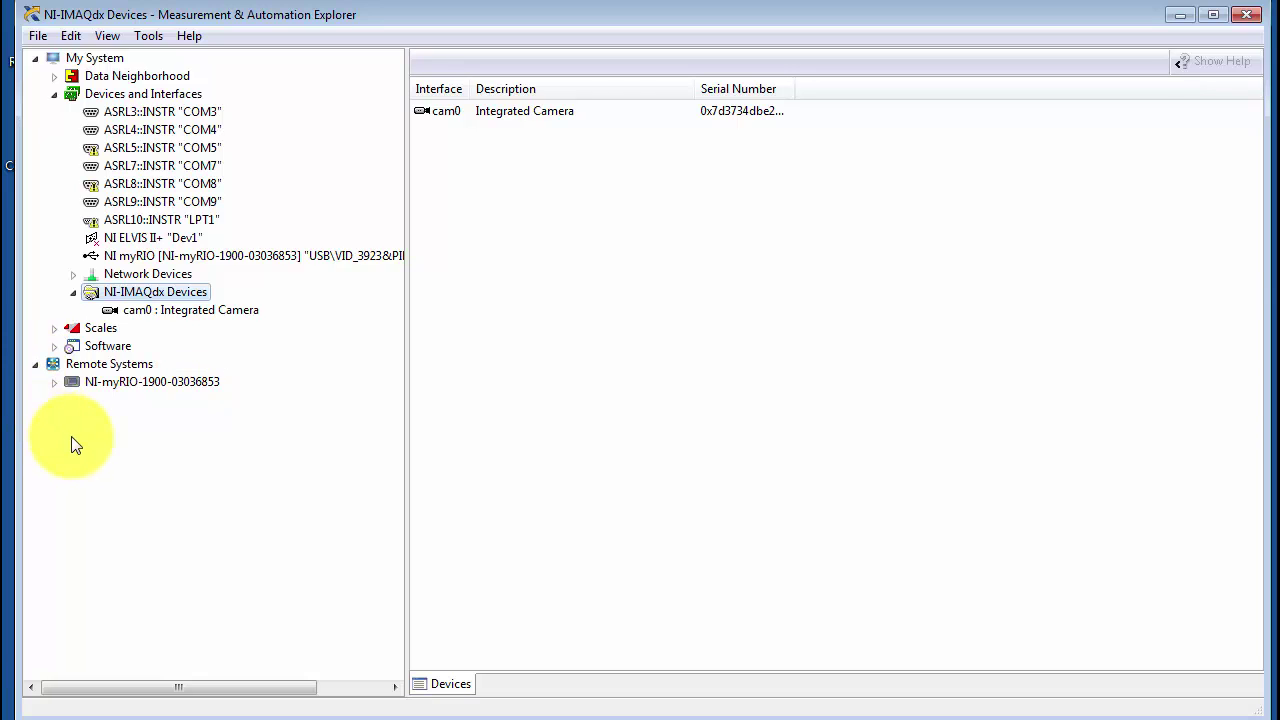
click(54, 382)
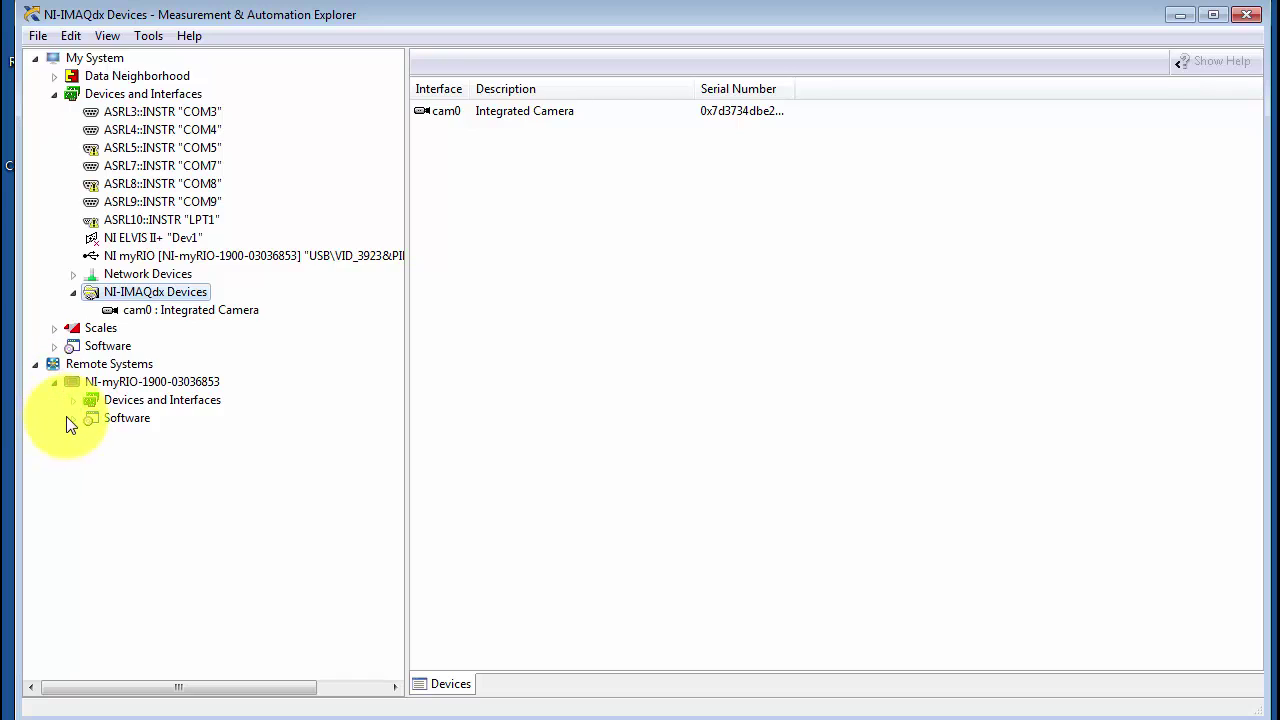
click(72, 400)
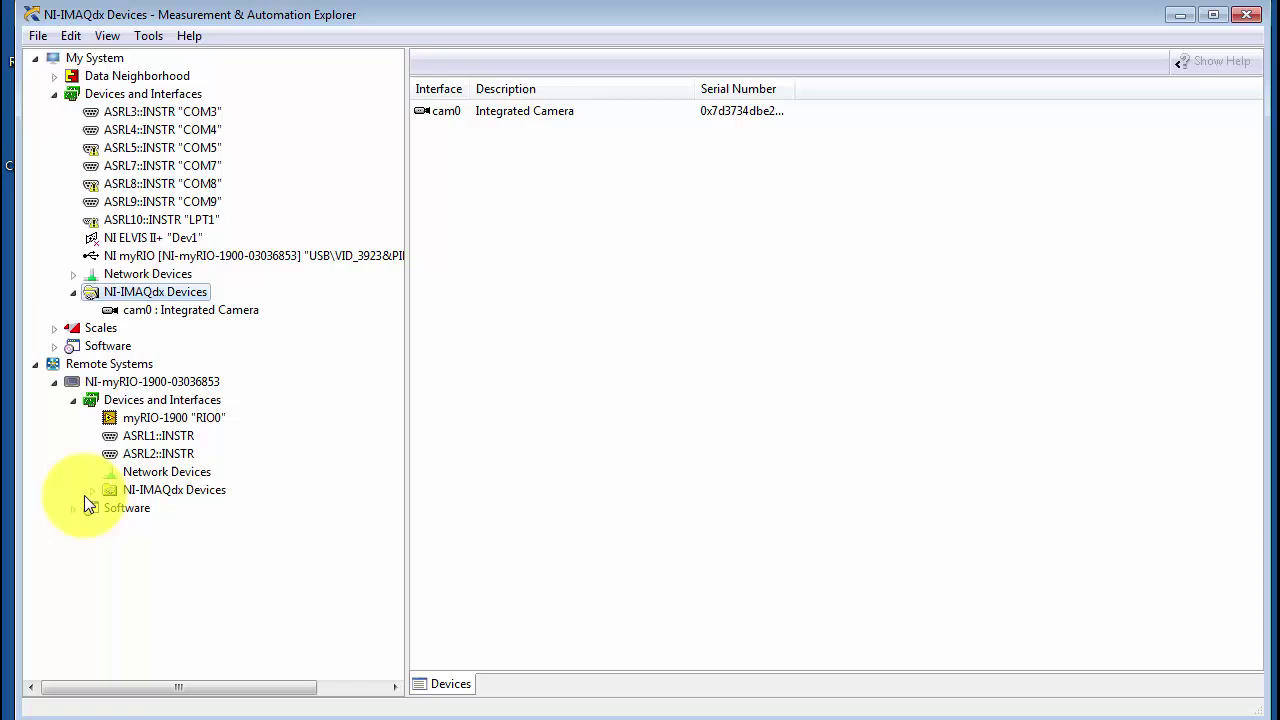
click(92, 490)
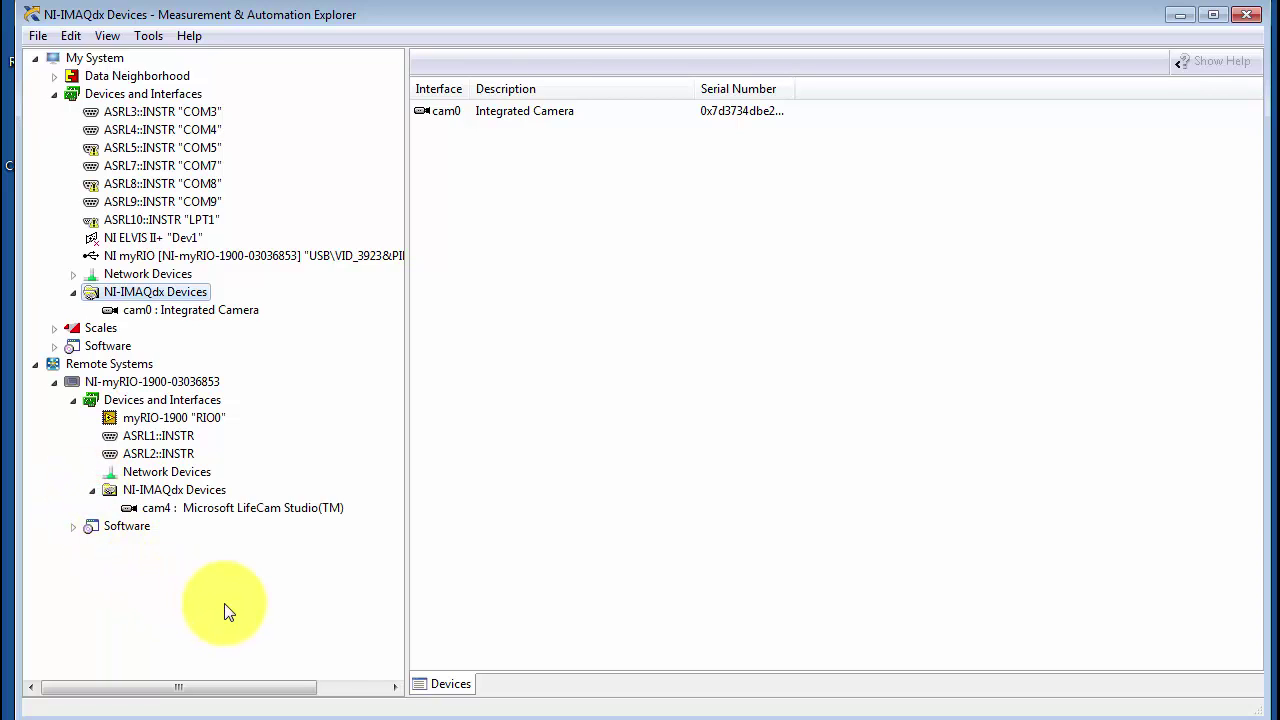
click(256, 508)
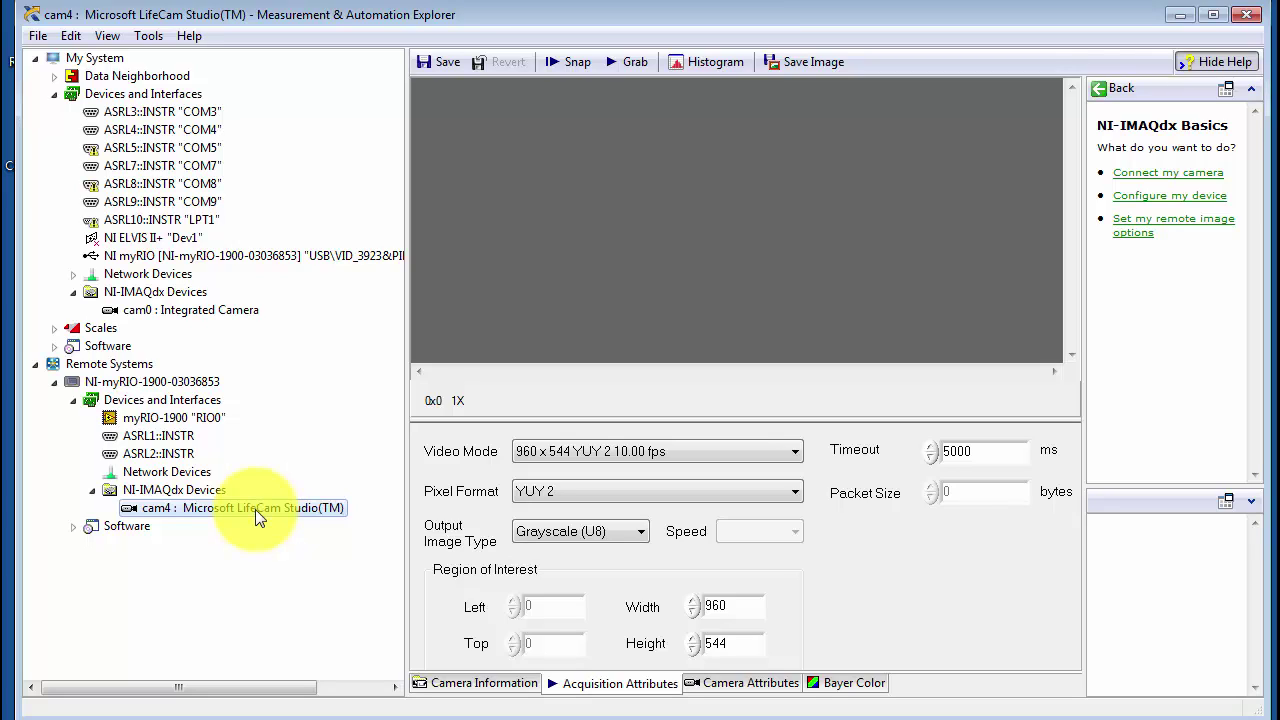
Check the myRIO LifeCam's pixel format options, keeping YUY 2.
mouse_move(481, 499)
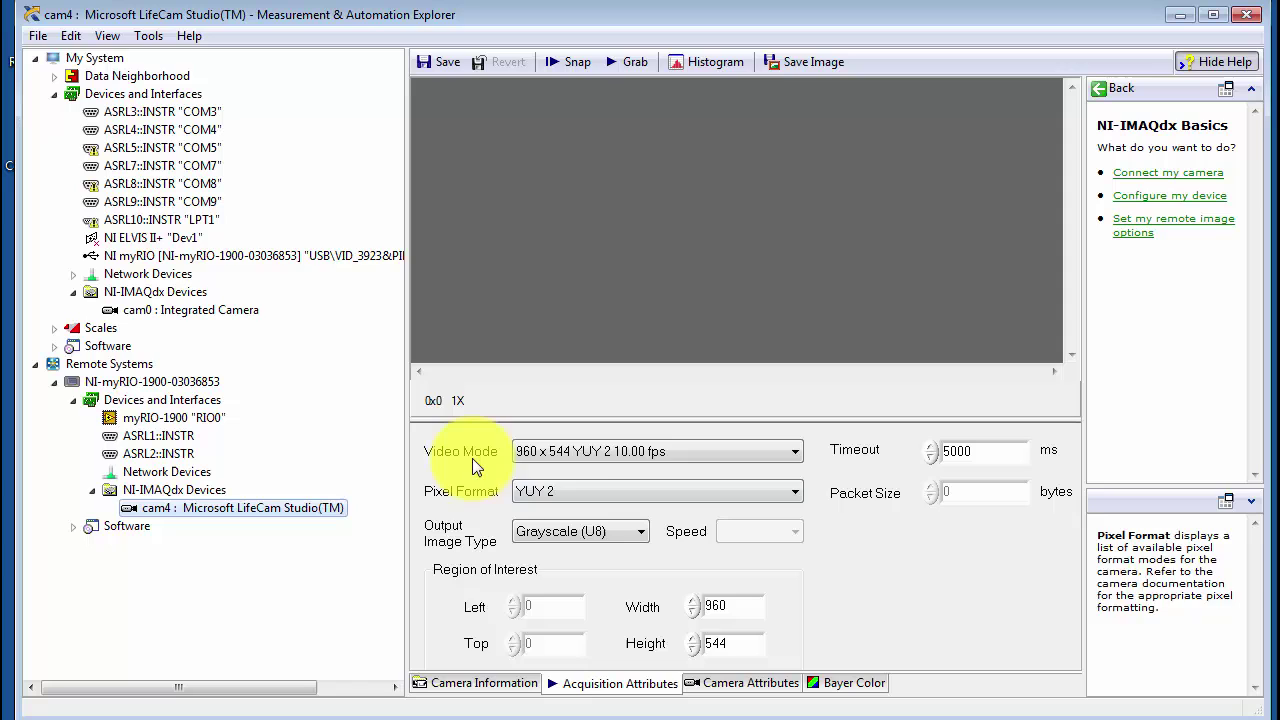
mouse_move(472, 458)
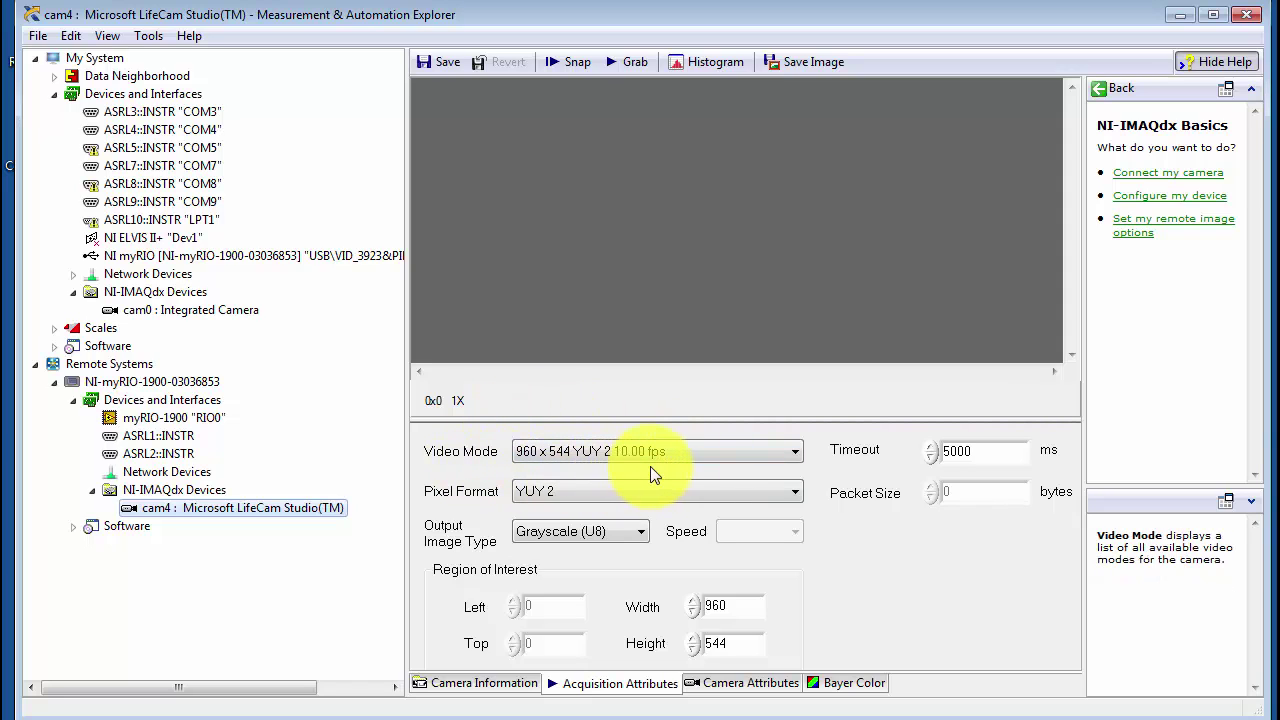
mouse_move(591, 517)
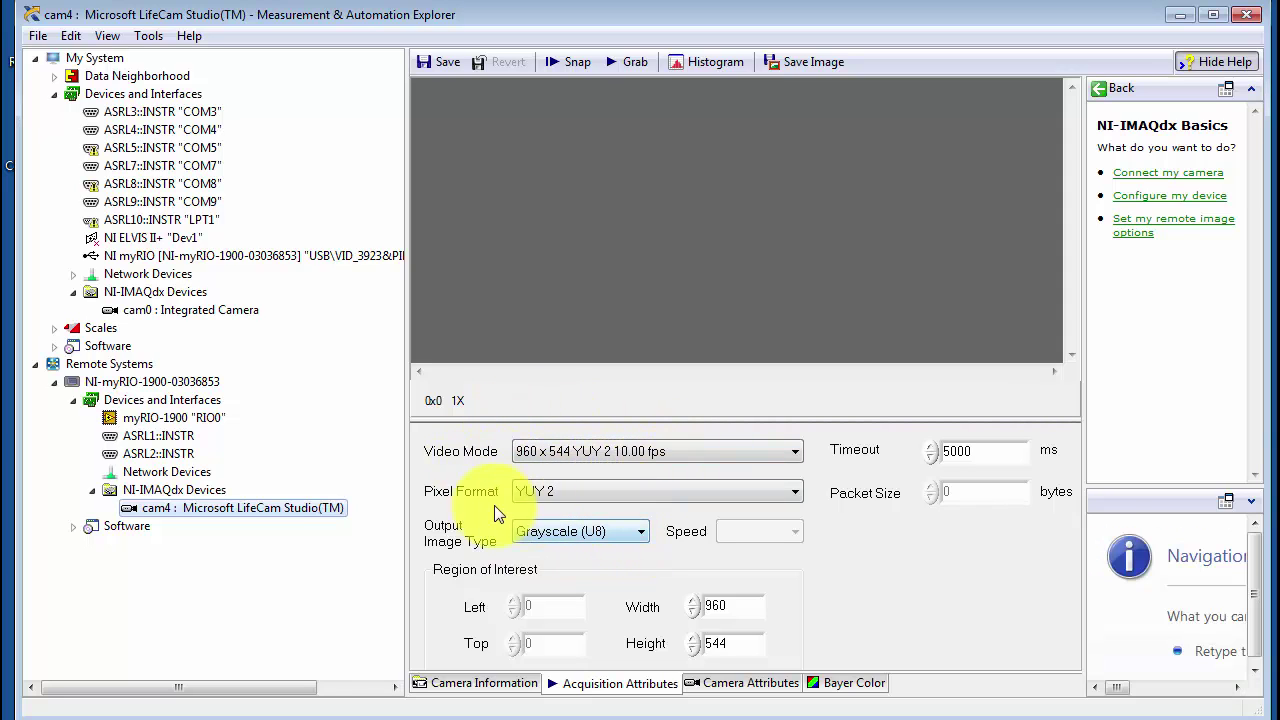
click(792, 493)
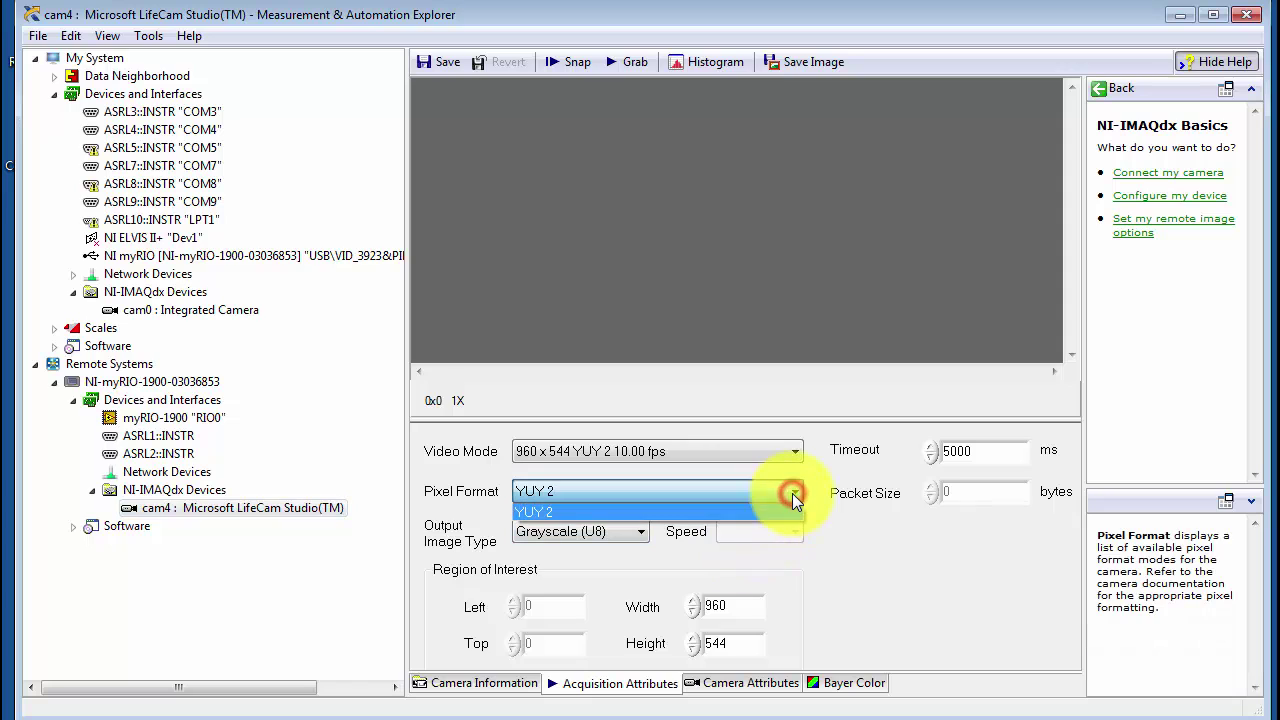
click(792, 493)
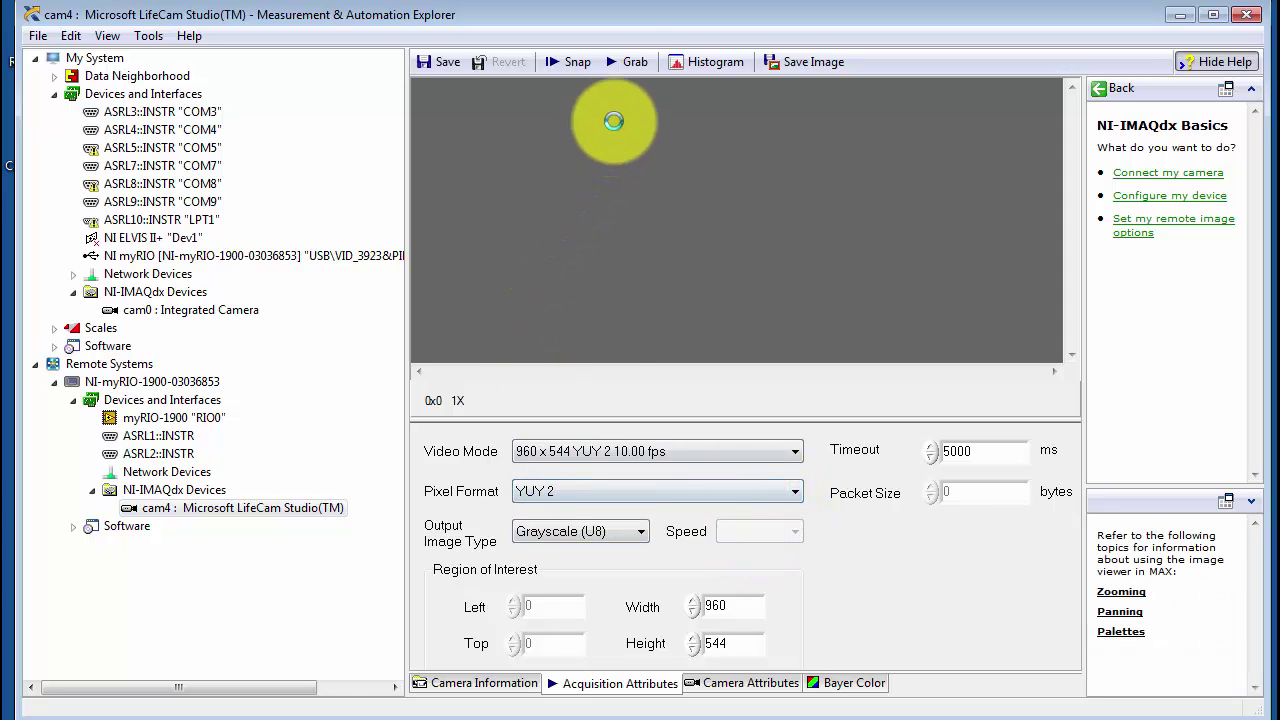
Grab a live grayscale 960x544 preview and zoom the viewer to fit the image.
click(632, 65)
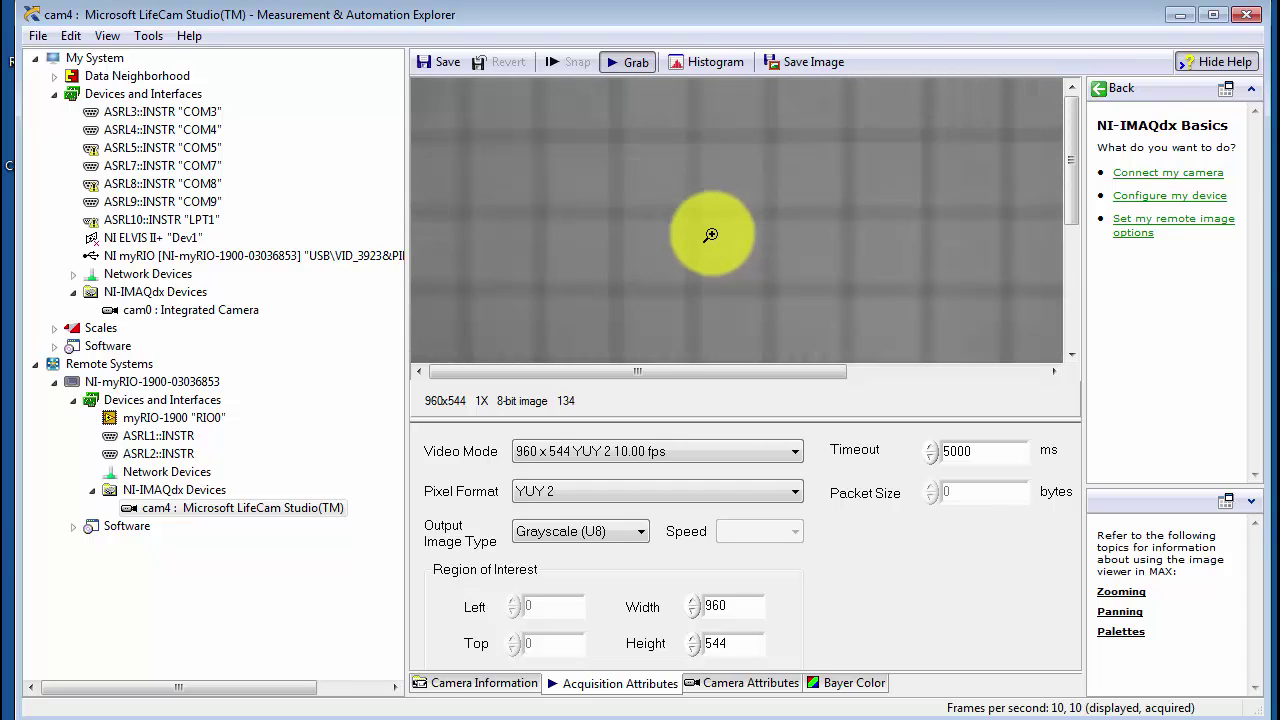
right_click(712, 228)
mouse_move(757, 236)
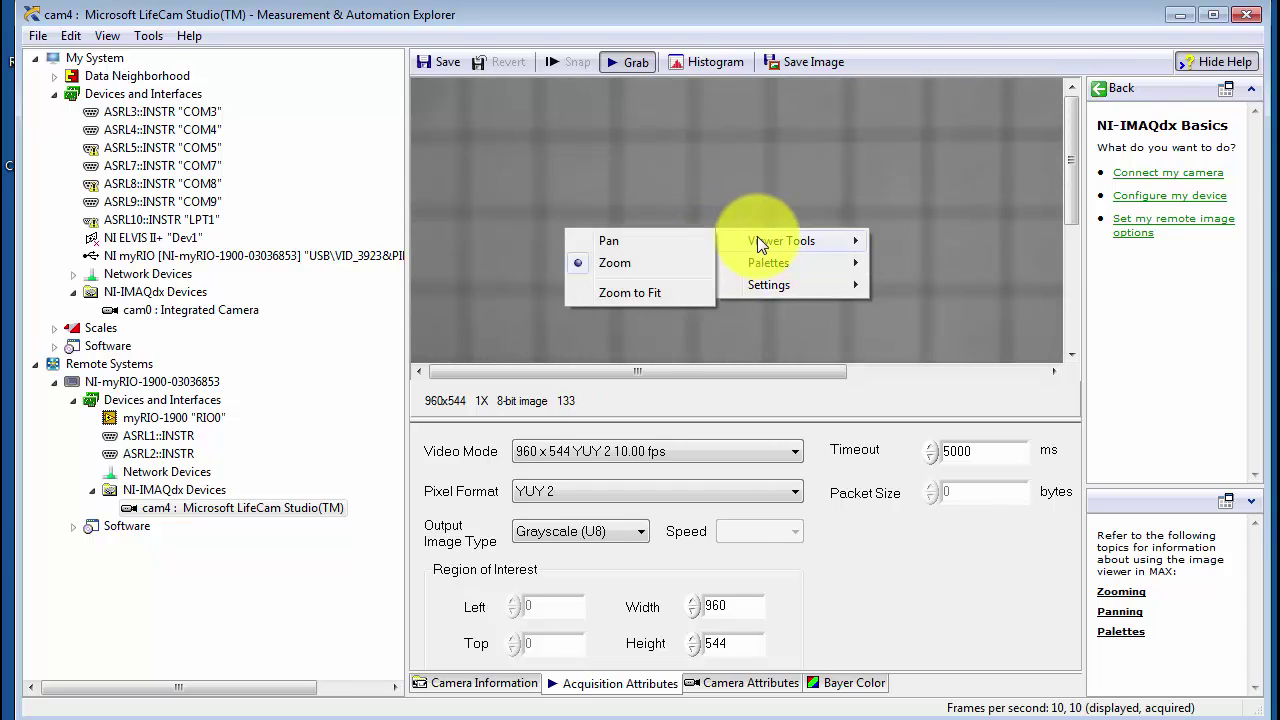
click(620, 293)
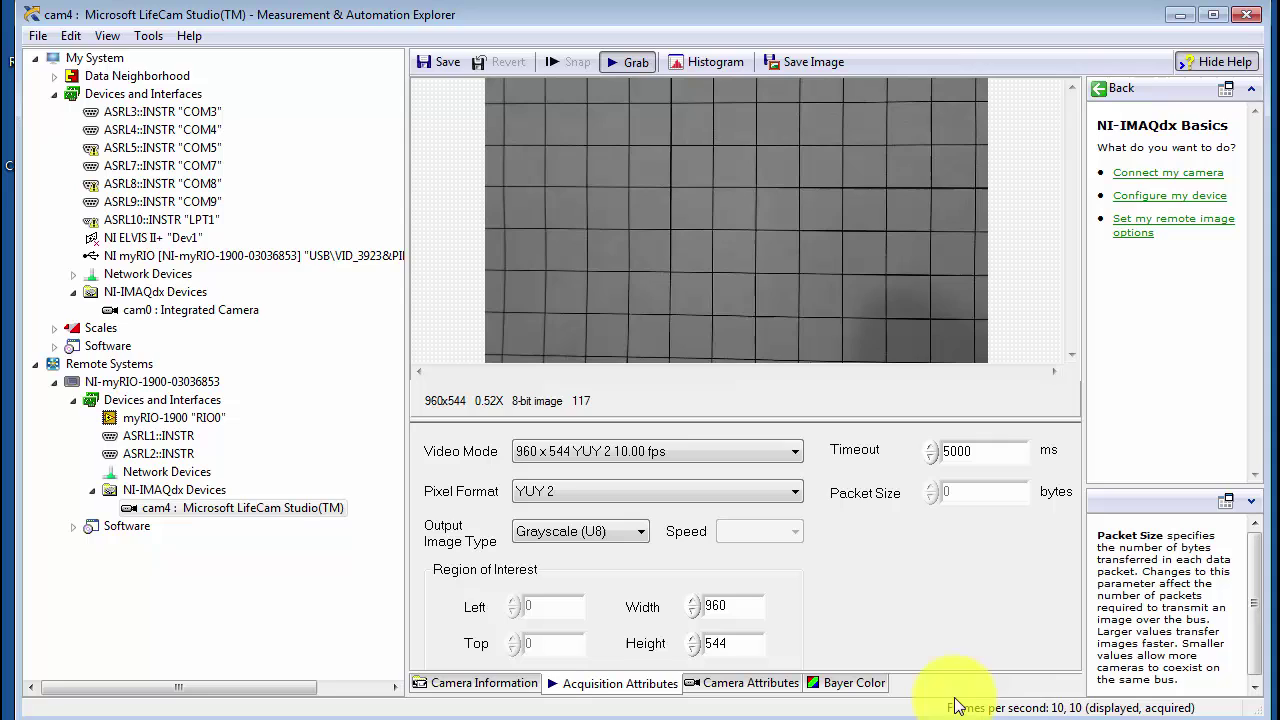
Pick video mode 1920x1080 YUY 2 5.00 fps with RGB (U32) output and save as the myRIO camera default.
click(795, 453)
drag(790, 276, 793, 418)
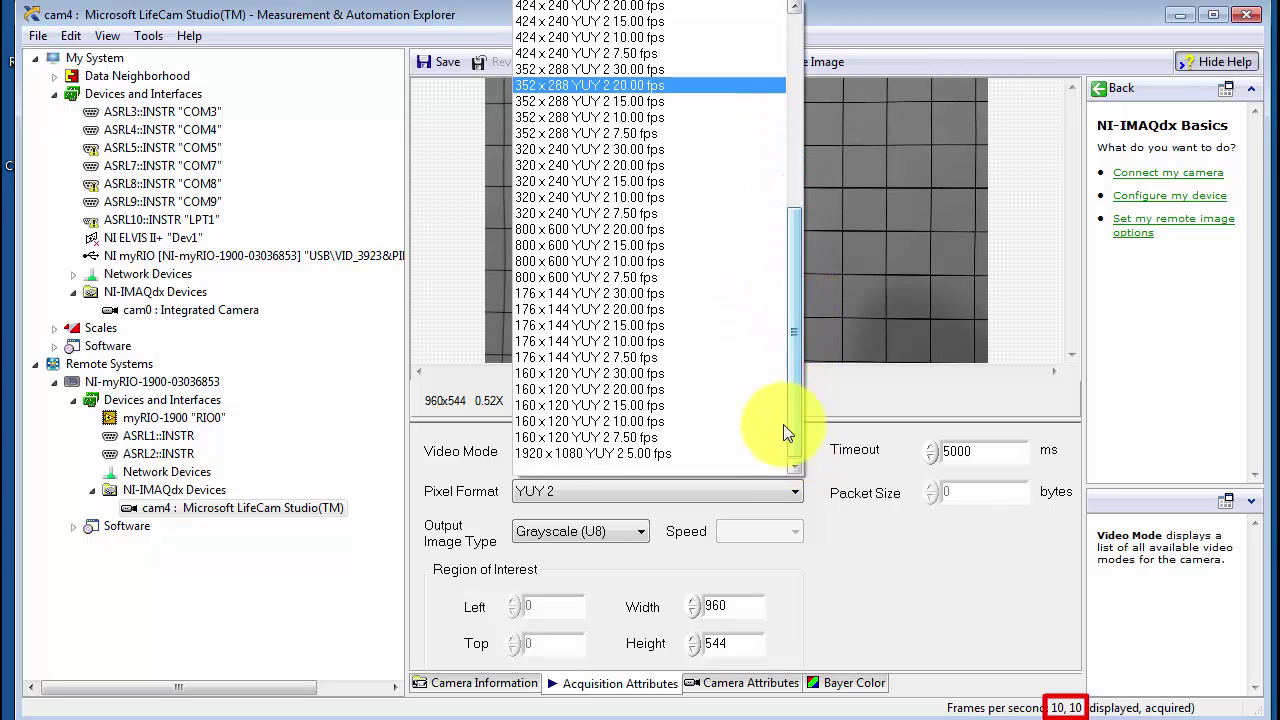
click(664, 452)
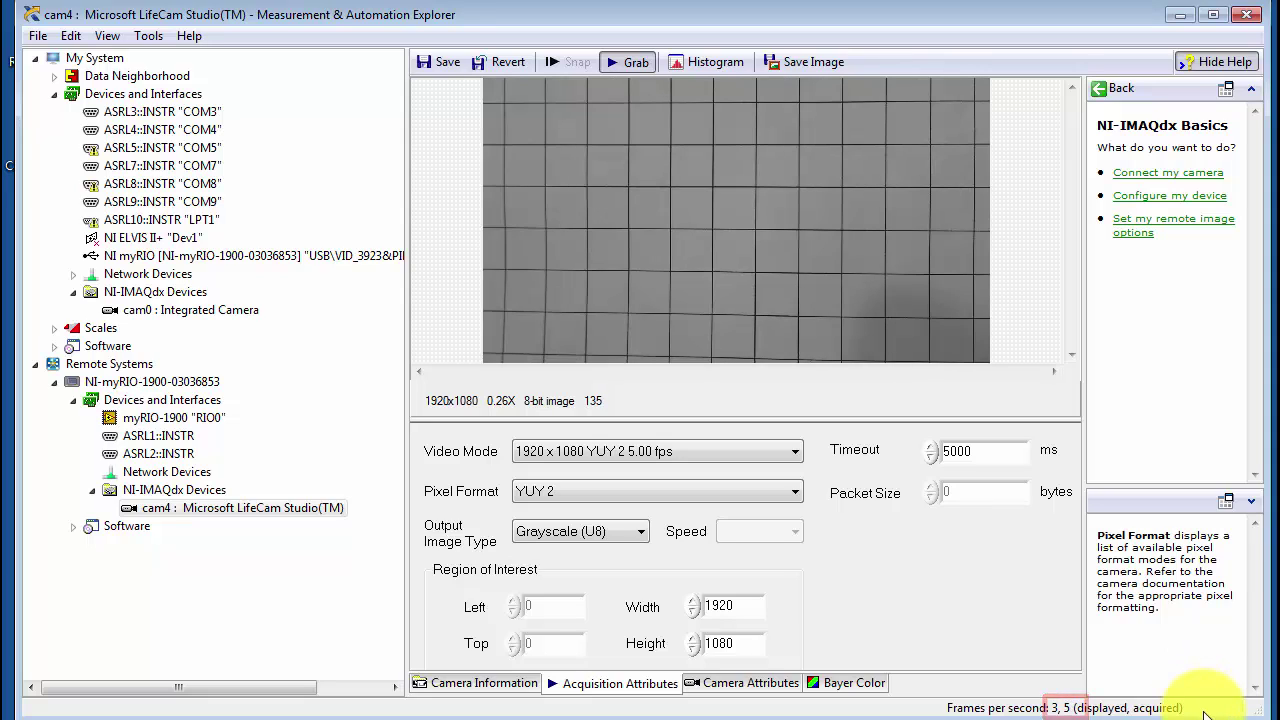
click(641, 531)
click(573, 616)
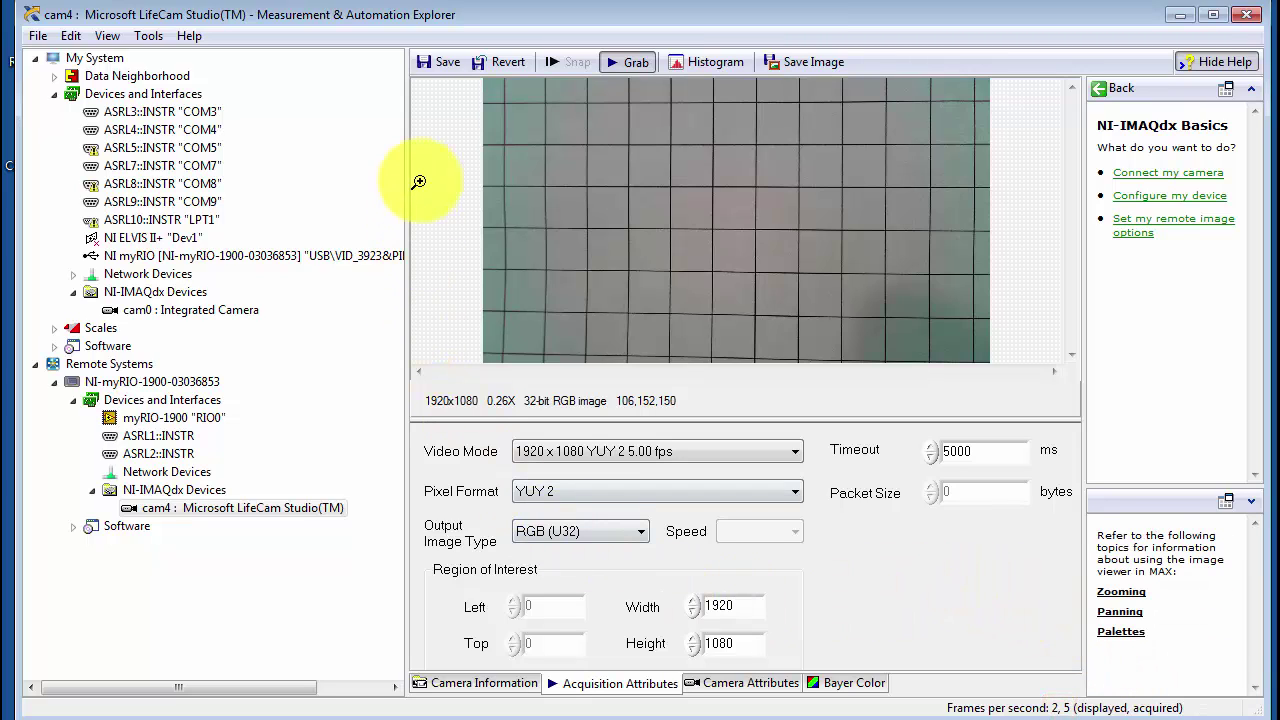
click(431, 63)
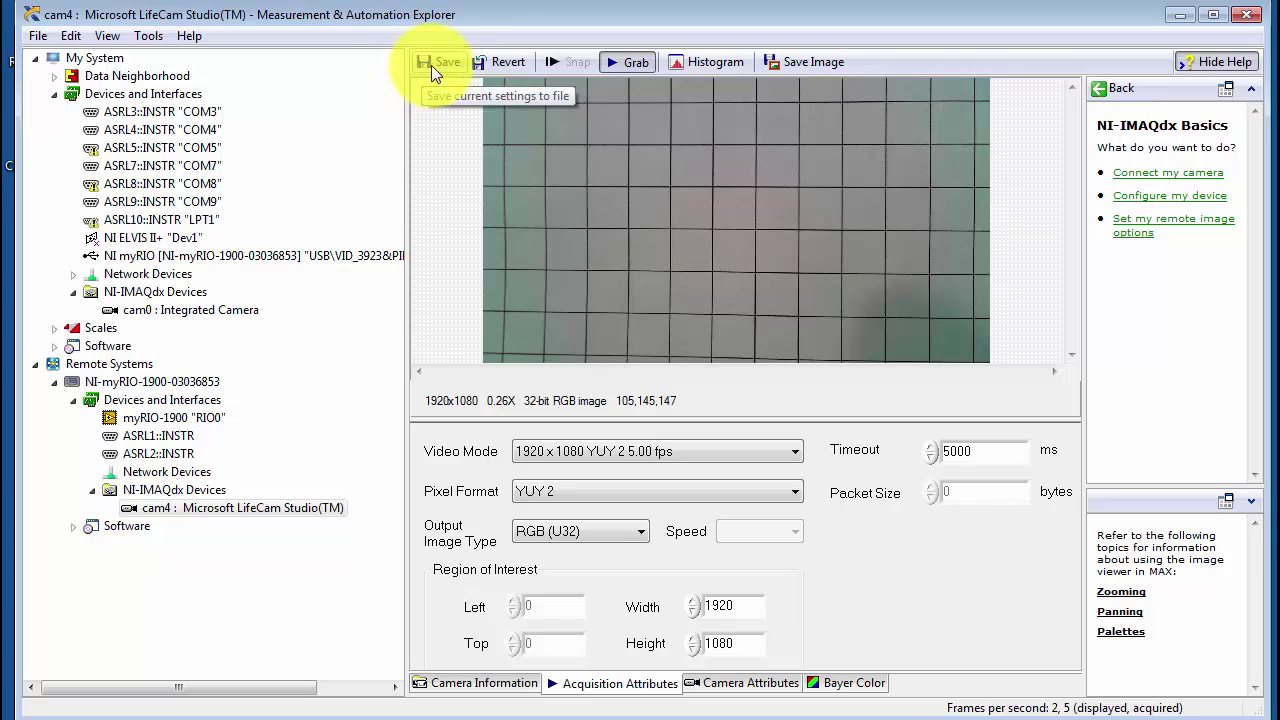